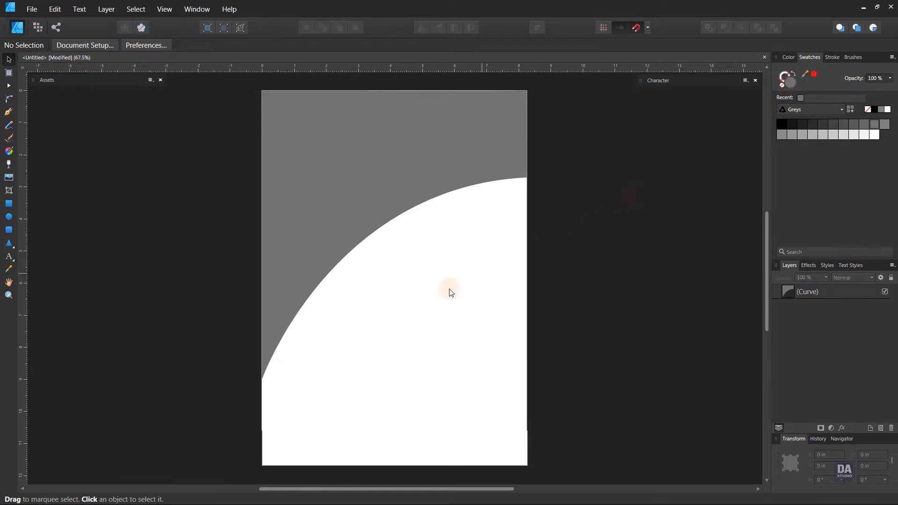
Step: Reshape the grey curve's arc by adjusting the curve handles of its right-edge and lower-left nodes
{"action": "key", "text": "ctrl+space"}
{"action": "left_click_drag", "start_coordinate": [415, 294], "coordinate": [373, 275]}
{"action": "left_click", "coordinate": [343, 265]}
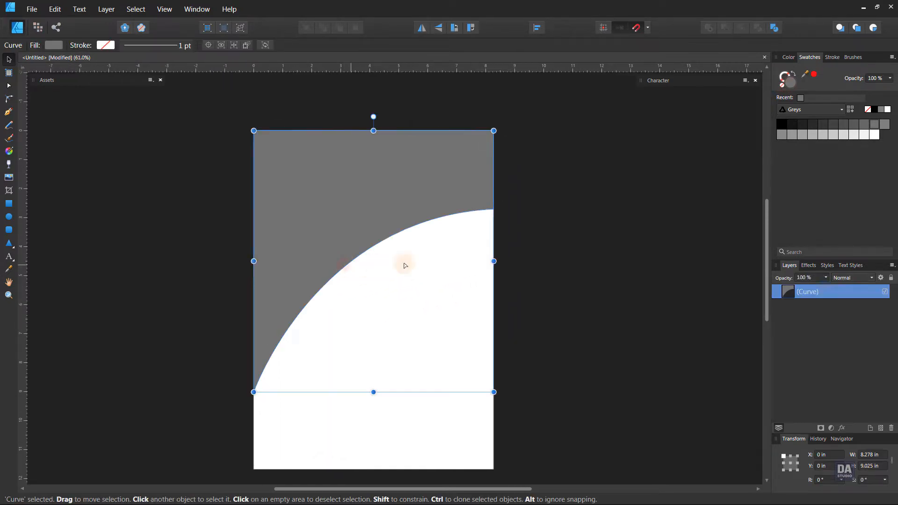
{"action": "key", "text": "a"}
{"action": "left_click", "coordinate": [493, 209]}
{"action": "left_click_drag", "start_coordinate": [317, 218], "coordinate": [312, 247]}
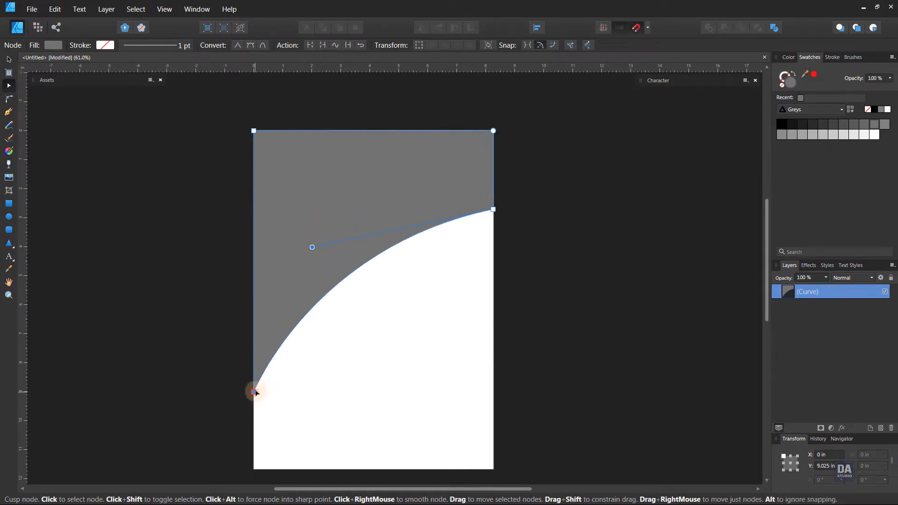
{"action": "left_click_drag", "start_coordinate": [255, 392], "coordinate": [260, 373]}
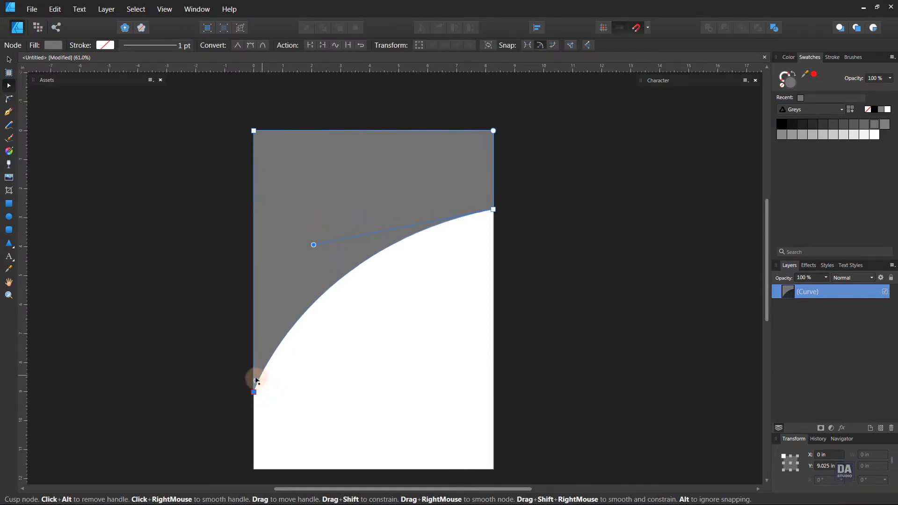
{"action": "left_click_drag", "start_coordinate": [318, 249], "coordinate": [335, 224]}
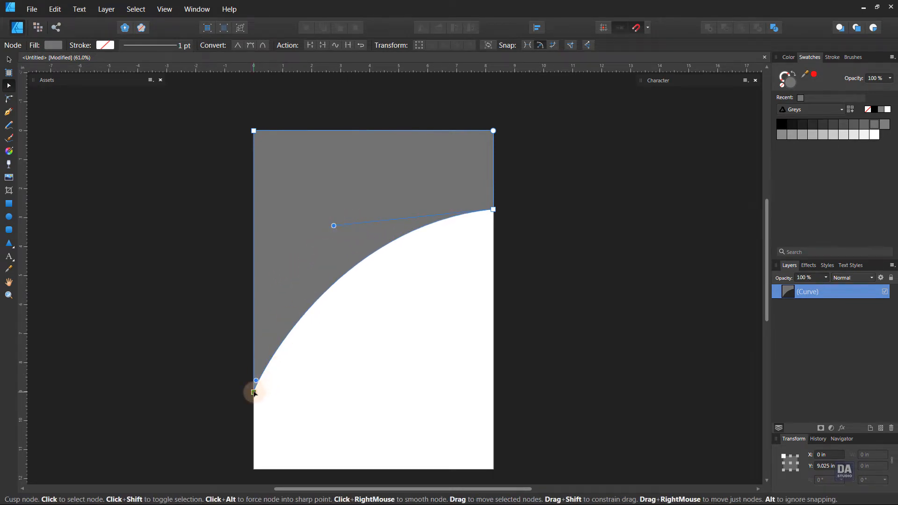
Step: Lower the curve's left-edge node to about Y 9.751 in and its right-edge node to about 3.147 in, refining the arc's handles
{"action": "mouse_move", "coordinate": [254, 392]}
{"action": "left_mouse_down"}
{"action": "mouse_move", "coordinate": [253, 413]}
{"action": "mouse_move", "coordinate": [256, 383]}
{"action": "left_mouse_up"}
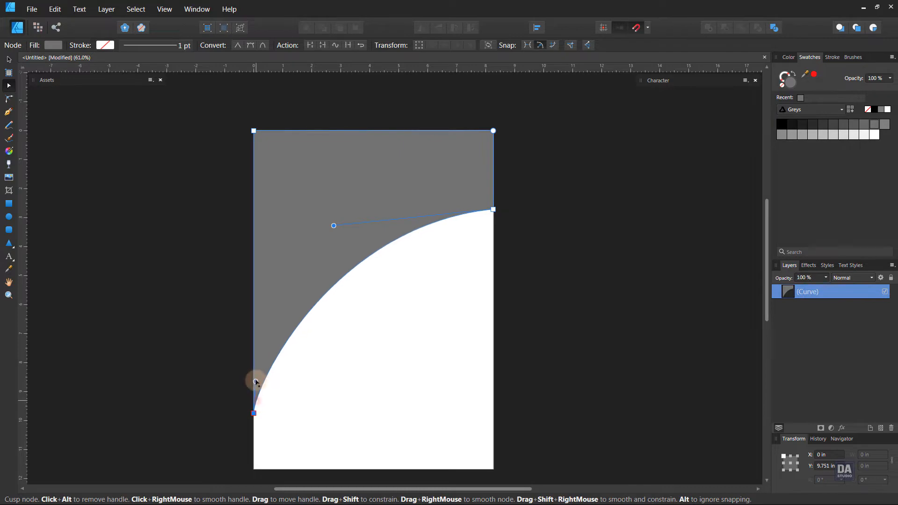
{"action": "mouse_move", "coordinate": [334, 226]}
{"action": "left_mouse_down"}
{"action": "mouse_move", "coordinate": [357, 217]}
{"action": "mouse_move", "coordinate": [349, 217]}
{"action": "left_mouse_up"}
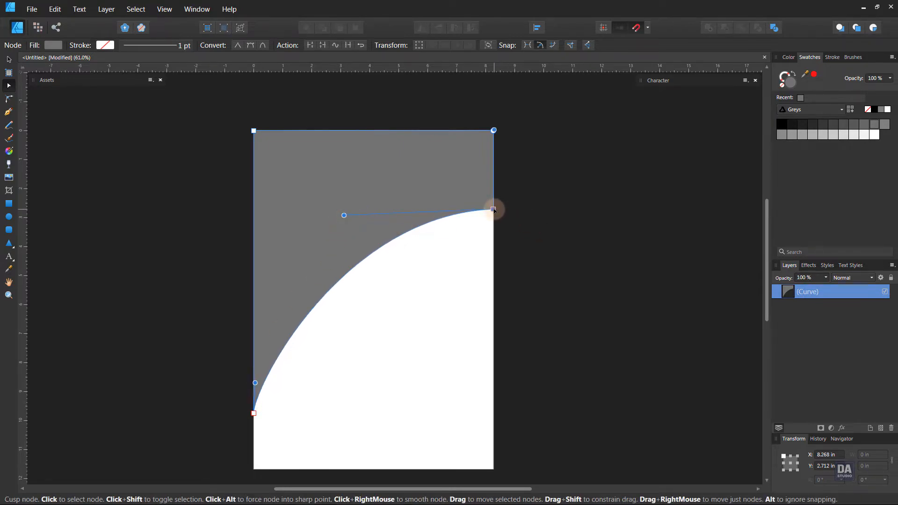
{"action": "mouse_move", "coordinate": [493, 209]}
{"action": "left_mouse_down"}
{"action": "mouse_move", "coordinate": [494, 233]}
{"action": "mouse_move", "coordinate": [493, 222]}
{"action": "left_mouse_up"}
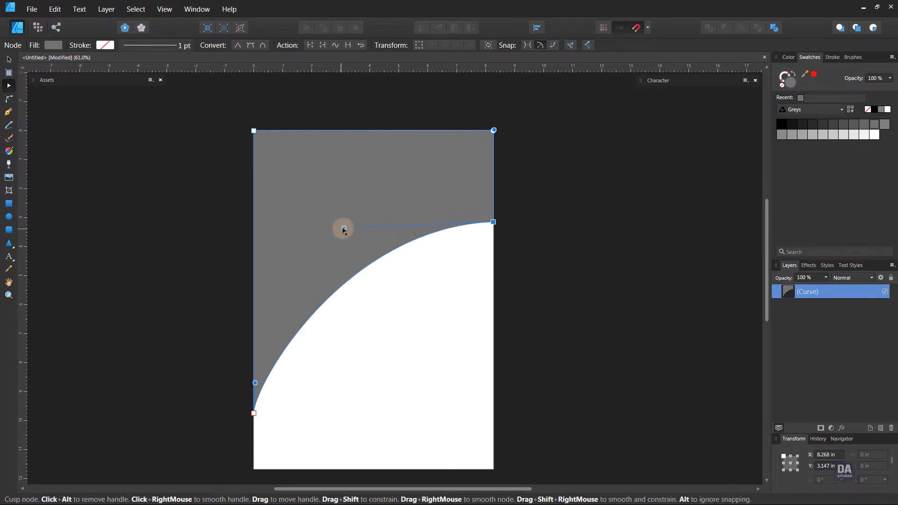
{"action": "left_click_drag", "start_coordinate": [344, 229], "coordinate": [350, 218]}
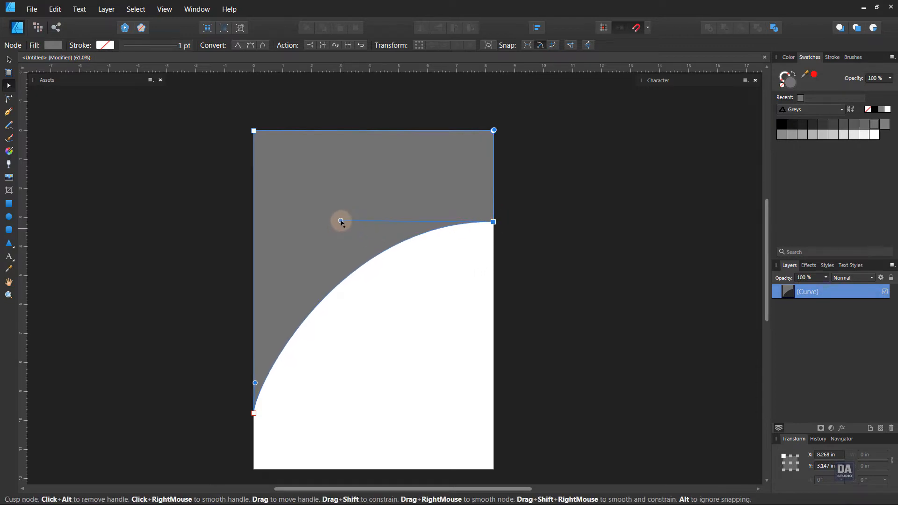
{"action": "left_click", "coordinate": [479, 330]}
{"action": "scroll", "coordinate": [451, 327], "scroll_direction": "down", "scroll_amount": 1}
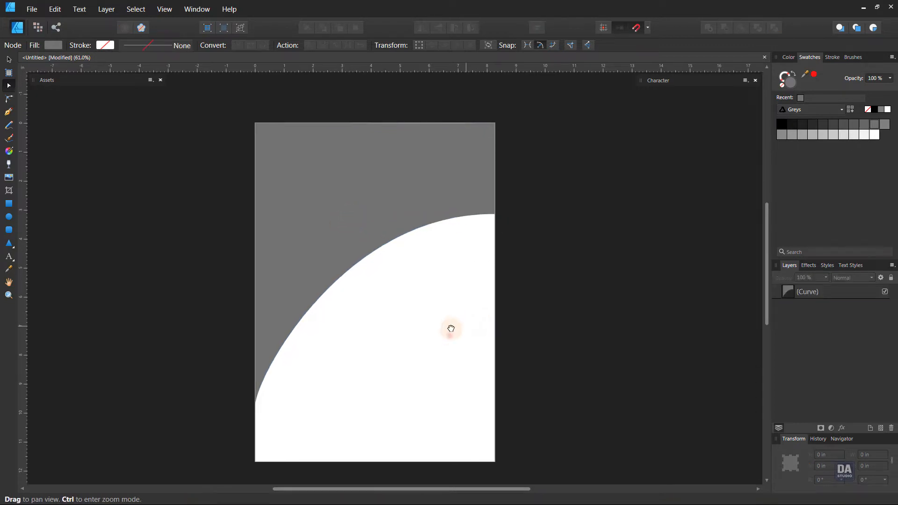
Step: Draw a circle about 8.72 in wide over the page's right half and fill it with a darker grey
{"action": "left_click", "coordinate": [10, 219]}
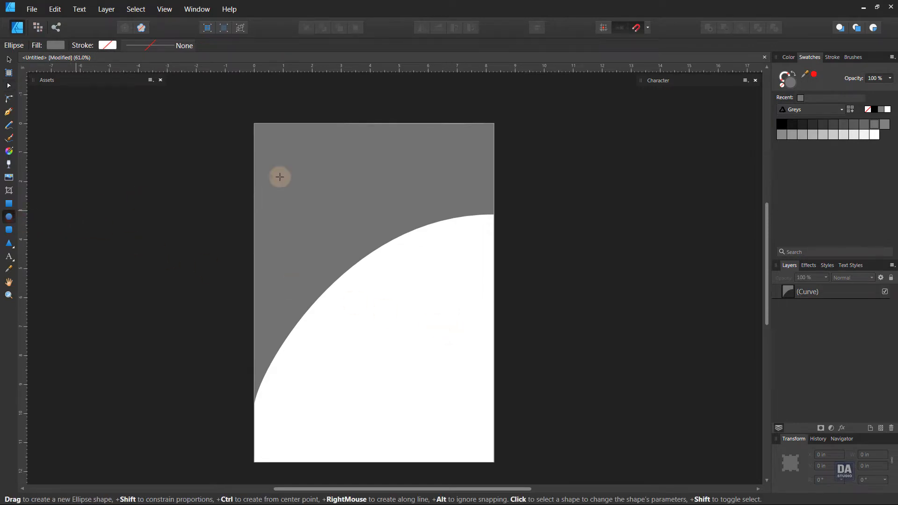
{"action": "left_click_drag", "start_coordinate": [330, 154], "coordinate": [615, 377]}
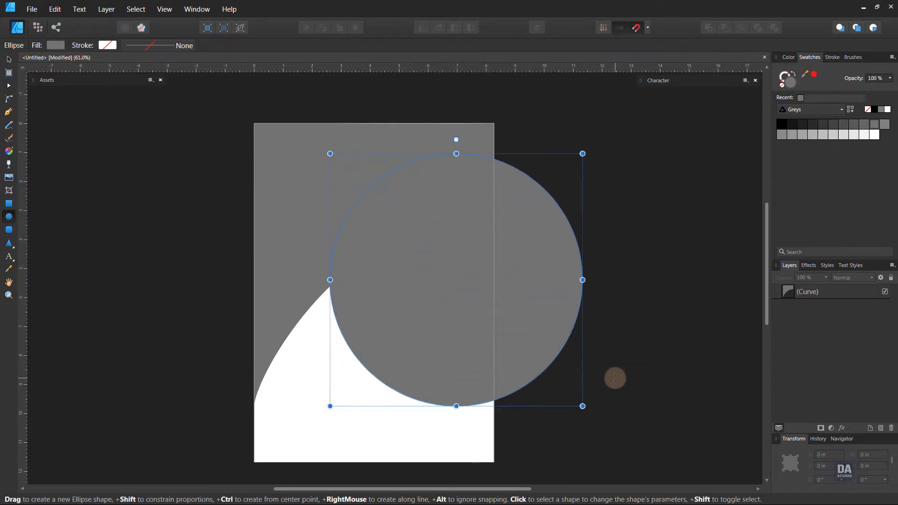
{"action": "left_click", "coordinate": [864, 127]}
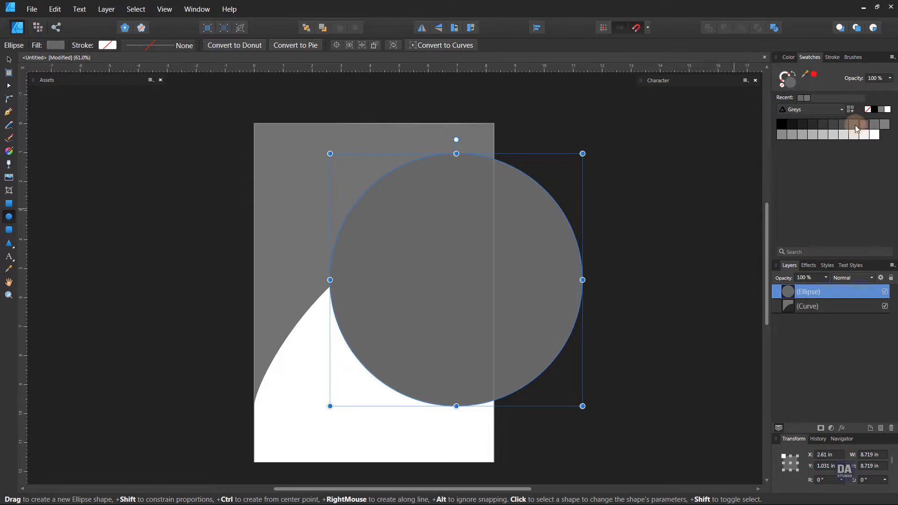
{"action": "left_click", "coordinate": [856, 125]}
Step: Move the circle over the top of the page and enlarge it to about 10.53 by 10.32 in
{"action": "key", "text": "v"}
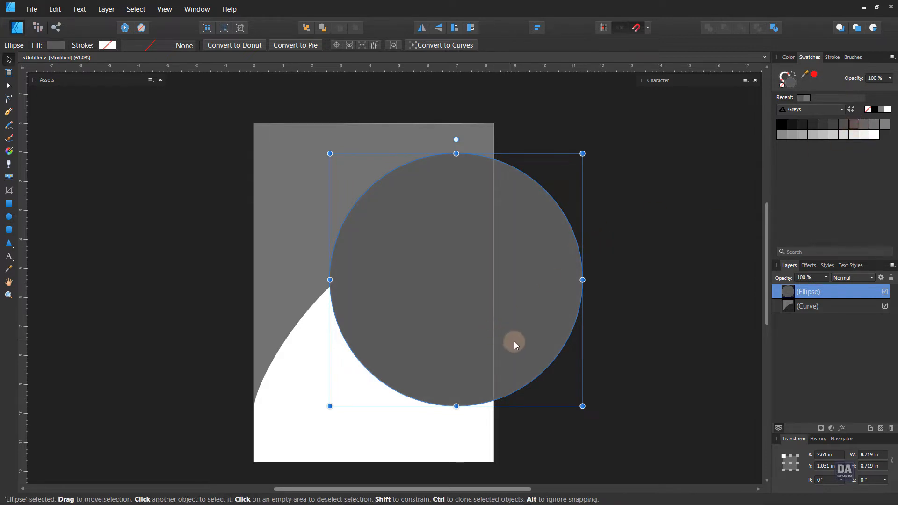
{"action": "left_click_drag", "start_coordinate": [513, 344], "coordinate": [413, 247]}
{"action": "left_click_drag", "start_coordinate": [485, 312], "coordinate": [473, 263]}
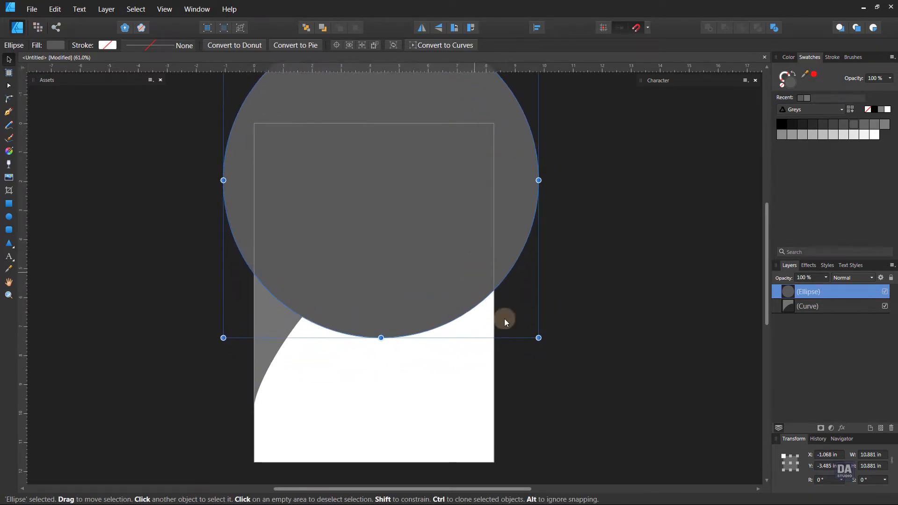
{"action": "left_click_drag", "start_coordinate": [538, 338], "coordinate": [528, 322]}
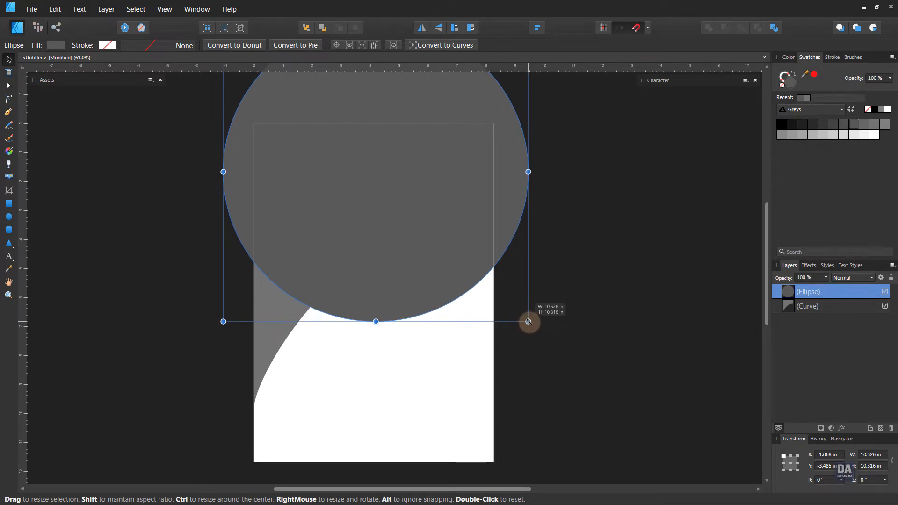
{"action": "left_click", "coordinate": [554, 299]}
Step: Duplicate the ellipse, fill the copy with a darker grey, and offset it up and to the right
{"action": "key", "text": "space"}
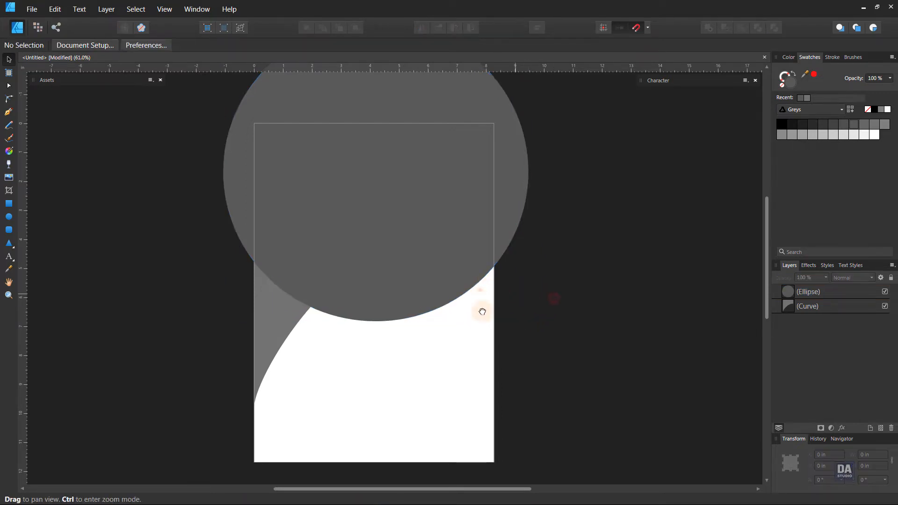
{"action": "left_click_drag", "start_coordinate": [482, 288], "coordinate": [488, 326]}
{"action": "left_click", "coordinate": [819, 293]}
{"action": "right_click", "coordinate": [819, 293]}
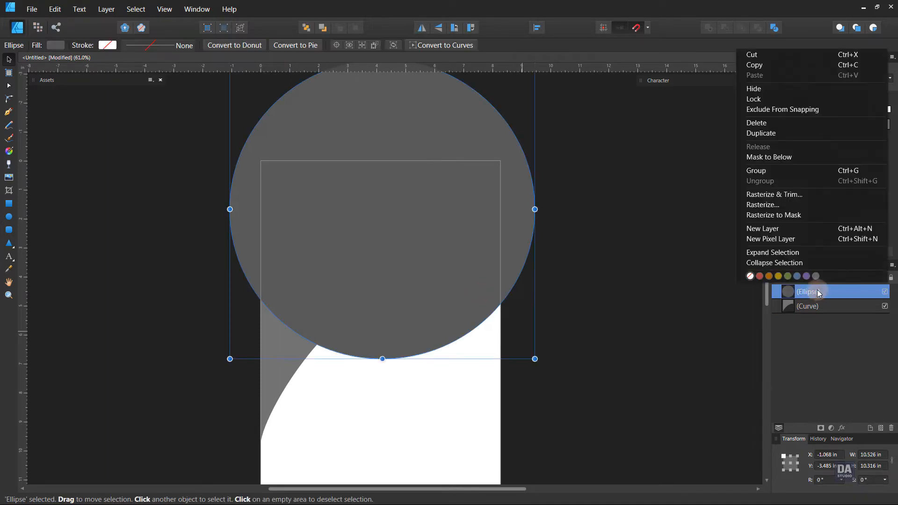
{"action": "left_click", "coordinate": [796, 135]}
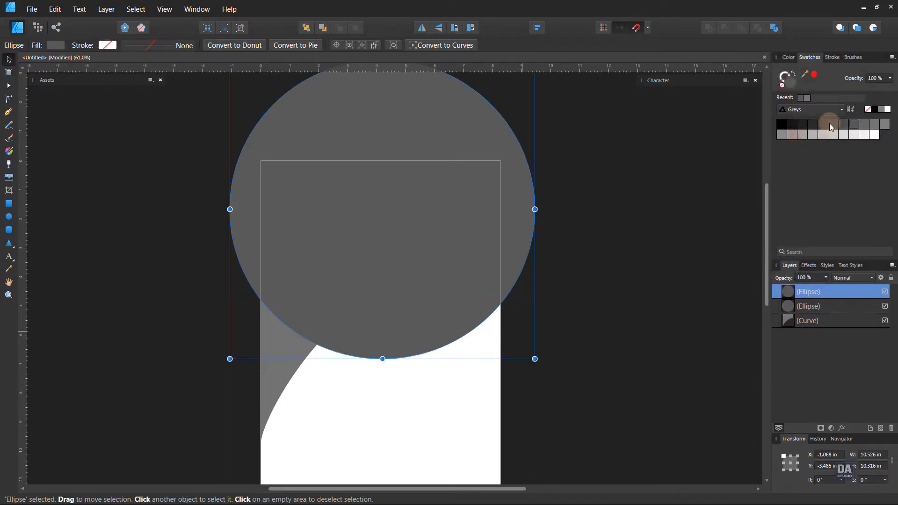
{"action": "left_click", "coordinate": [829, 123]}
{"action": "left_click_drag", "start_coordinate": [405, 332], "coordinate": [437, 276]}
{"action": "left_click", "coordinate": [572, 339]}
Step: Turn on Clip to Canvas so the shapes are hidden outside the page
{"action": "key", "text": "z"}
{"action": "left_click_drag", "start_coordinate": [505, 335], "coordinate": [361, 279]}
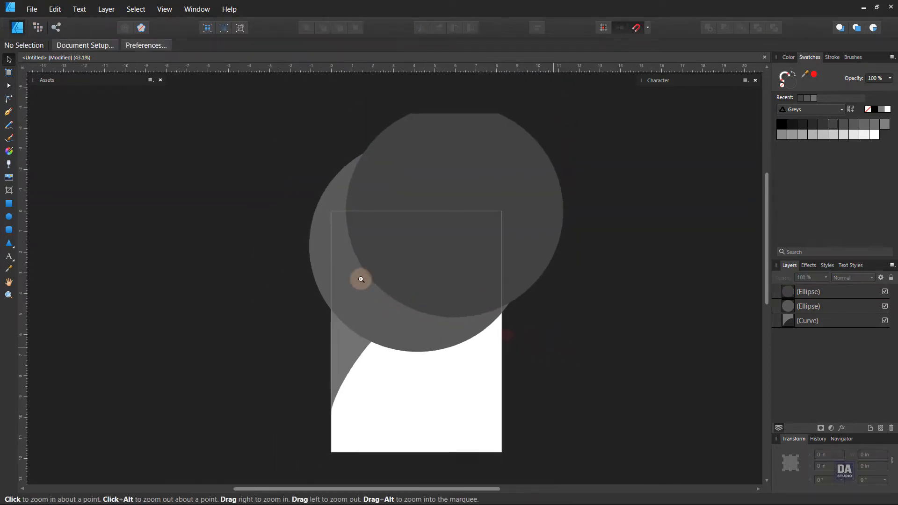
{"action": "left_click_drag", "start_coordinate": [482, 369], "coordinate": [460, 354]}
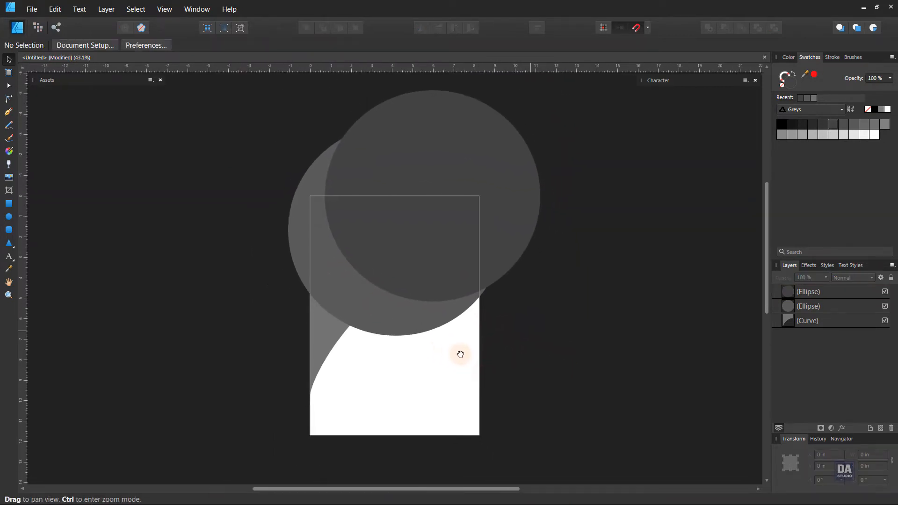
{"action": "left_click", "coordinate": [164, 9]}
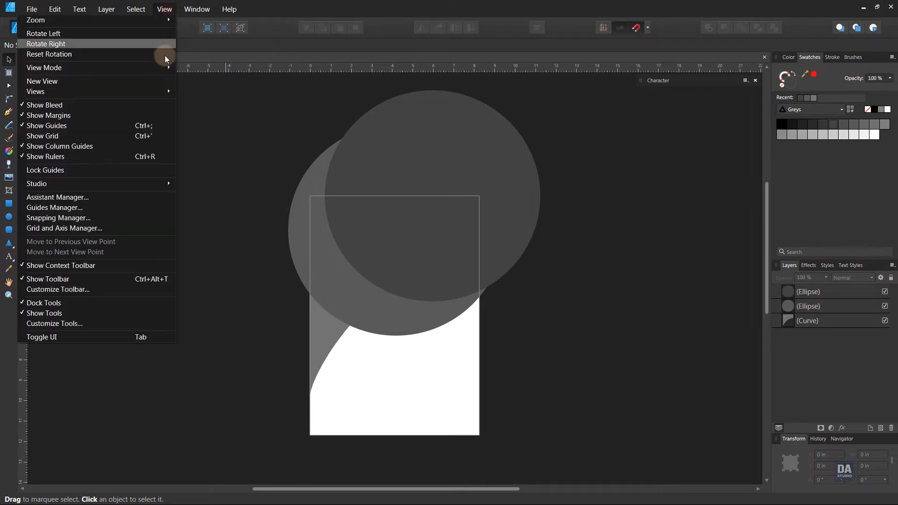
{"action": "mouse_move", "coordinate": [161, 91]}
{"action": "mouse_move", "coordinate": [155, 71]}
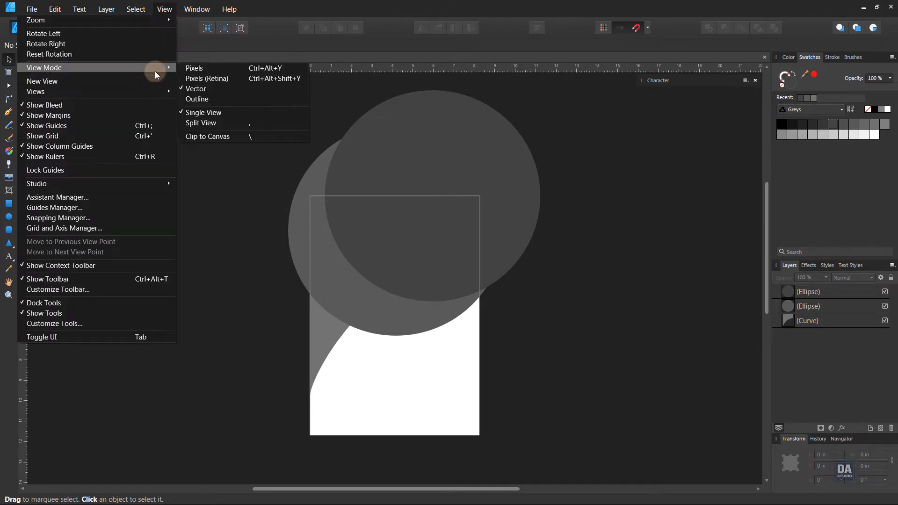
{"action": "left_click", "coordinate": [197, 137]}
Step: Shift the larger visible middle-grey ellipse up and right to about X -0.52 in, Y -3.86 in
{"action": "key", "text": "ctrl+space"}
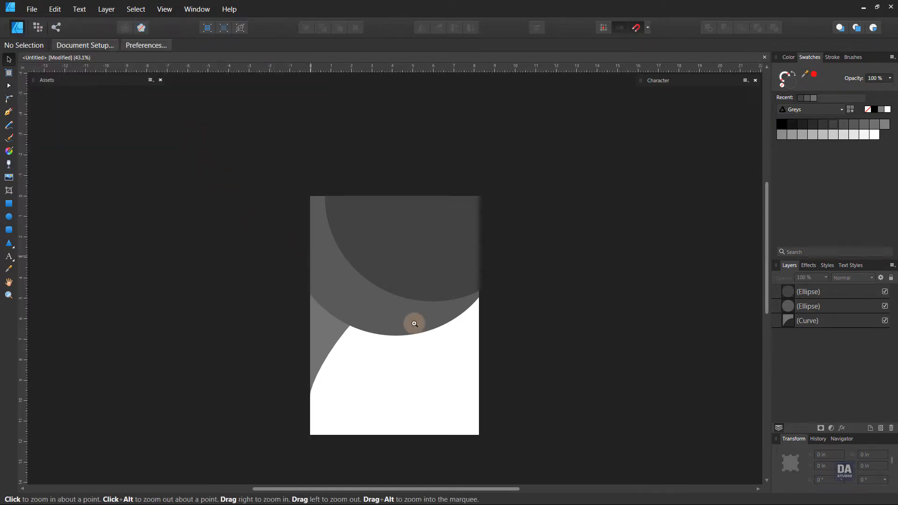
{"action": "left_click_drag", "start_coordinate": [411, 305], "coordinate": [472, 303]}
{"action": "left_click_drag", "start_coordinate": [477, 336], "coordinate": [476, 308]}
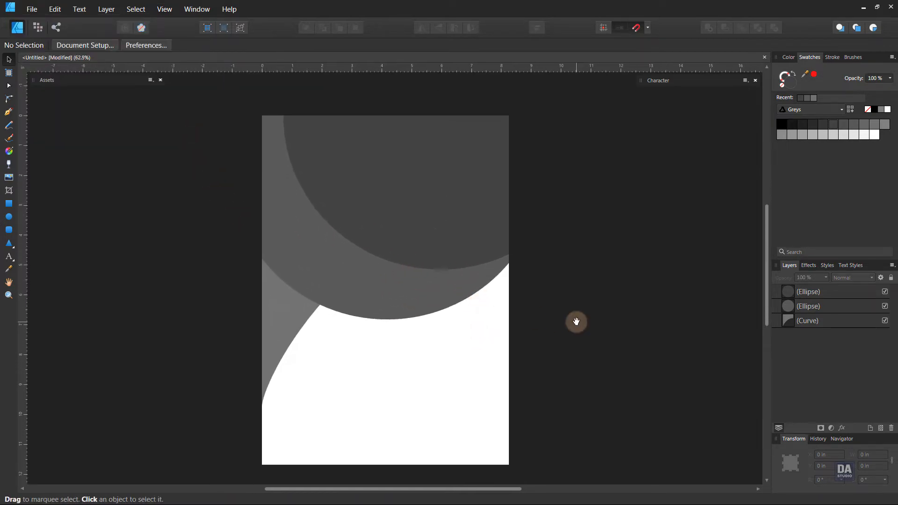
{"action": "left_click", "coordinate": [414, 312]}
{"action": "left_click_drag", "start_coordinate": [385, 315], "coordinate": [401, 304]}
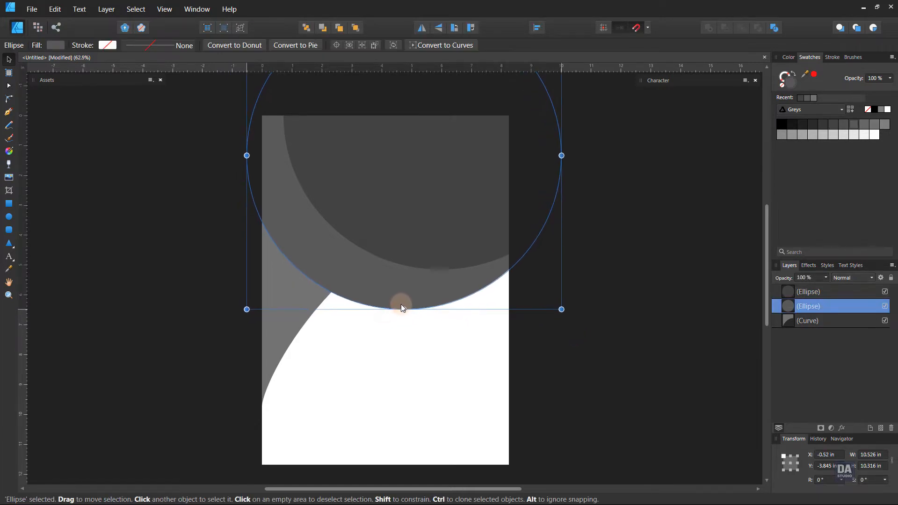
{"action": "left_click", "coordinate": [541, 324]}
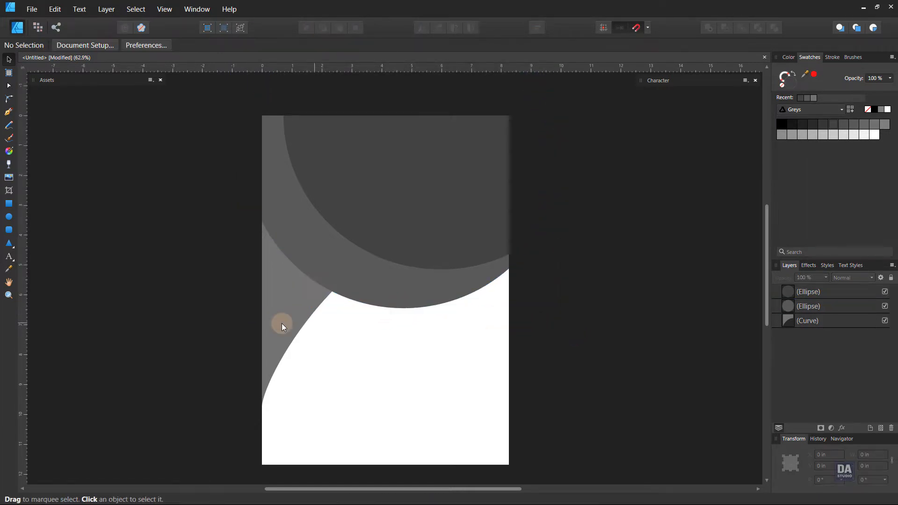
Step: Lower the grey curve's right-edge node to about Y 3.726 in and extend its handle to the left
{"action": "left_click", "coordinate": [263, 328]}
{"action": "key", "text": "a"}
{"action": "left_click_drag", "start_coordinate": [509, 210], "coordinate": [509, 227]}
{"action": "left_click_drag", "start_coordinate": [355, 227], "coordinate": [325, 238]}
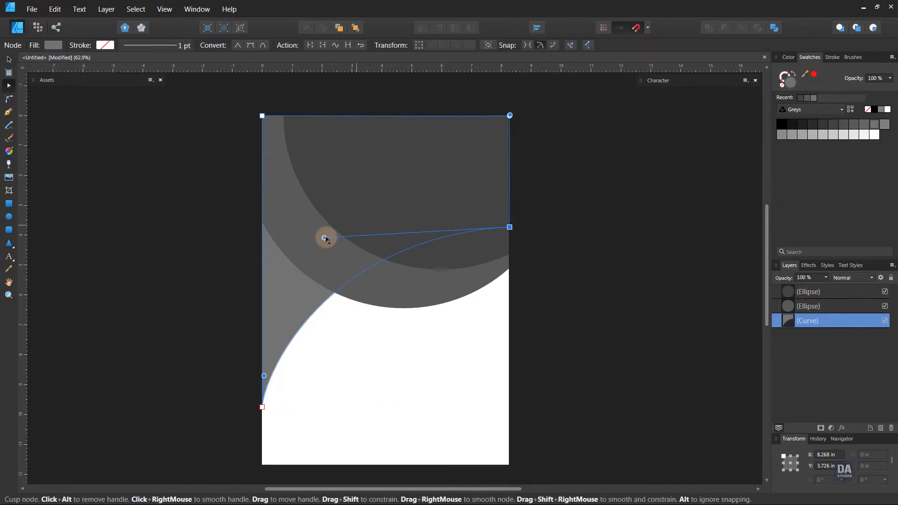
{"action": "left_click", "coordinate": [552, 317]}
Step: Switch the swatches to Custom Palette and fill the darkest, topmost ellipse with the orange-to-yellow gradient
{"action": "left_click_drag", "start_coordinate": [544, 322], "coordinate": [553, 316]}
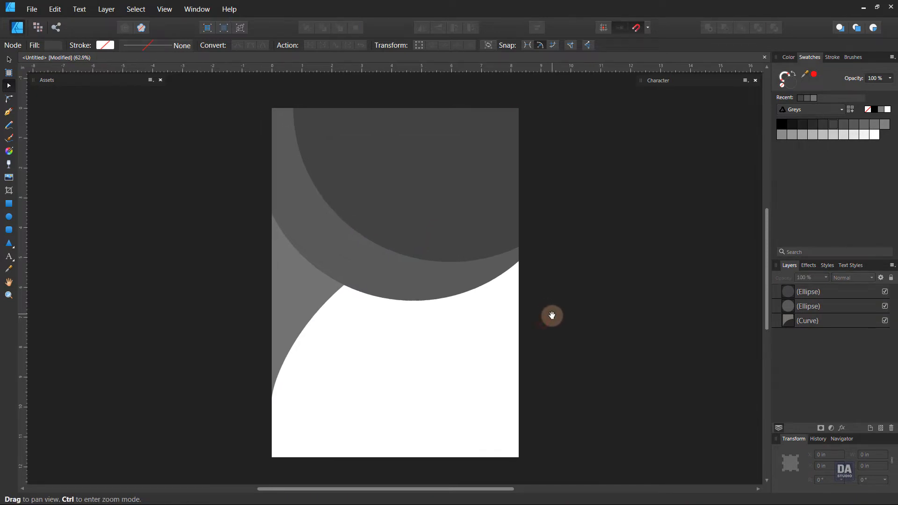
{"action": "left_click_drag", "start_coordinate": [497, 303], "coordinate": [513, 311]}
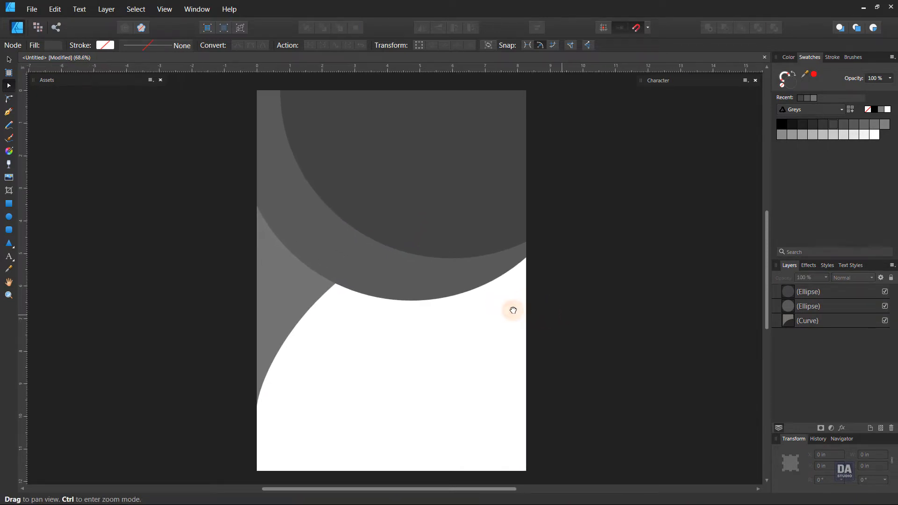
{"action": "key", "text": "v"}
{"action": "left_click", "coordinate": [463, 192]}
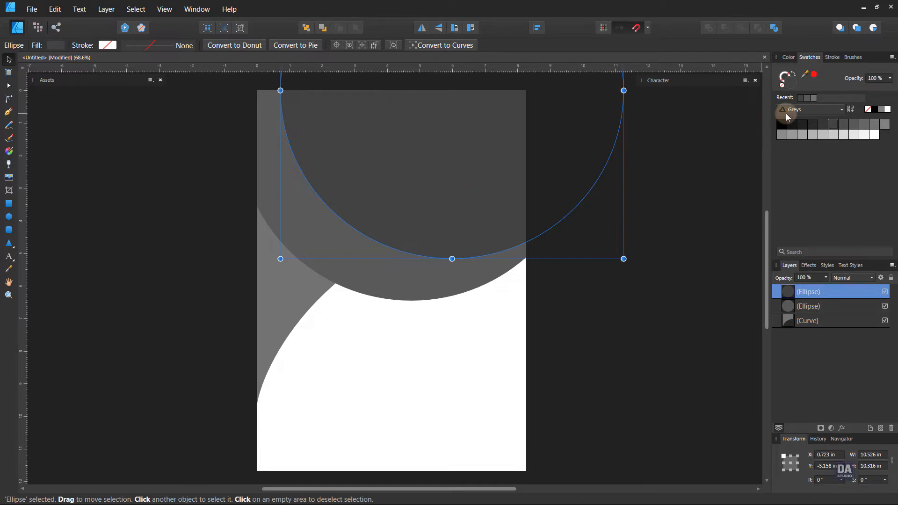
{"action": "left_click", "coordinate": [787, 117]}
{"action": "left_click", "coordinate": [790, 121]}
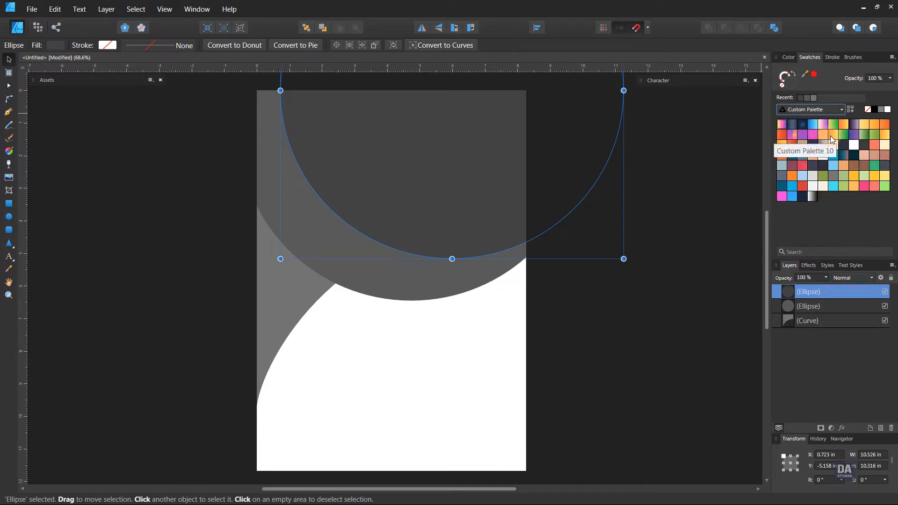
{"action": "left_click", "coordinate": [830, 135]}
{"action": "left_click_drag", "start_coordinate": [545, 225], "coordinate": [506, 267]}
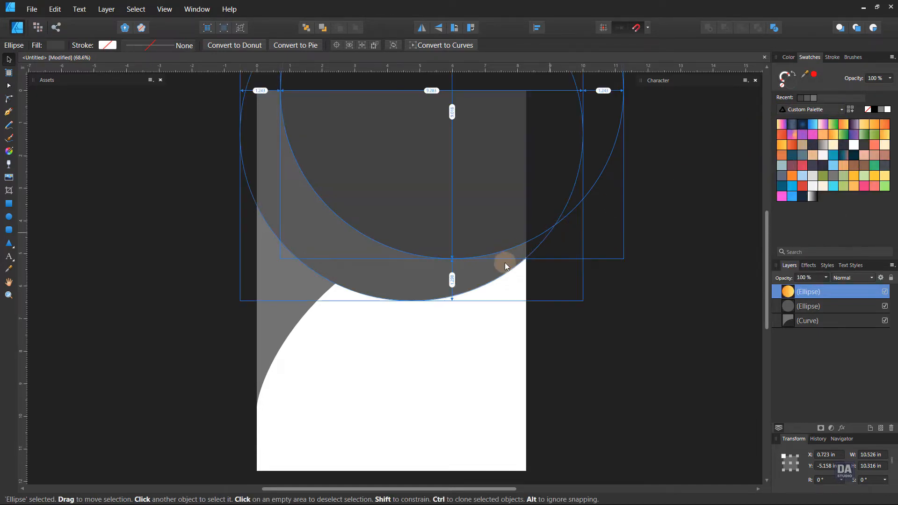
{"action": "left_click", "coordinate": [490, 274]}
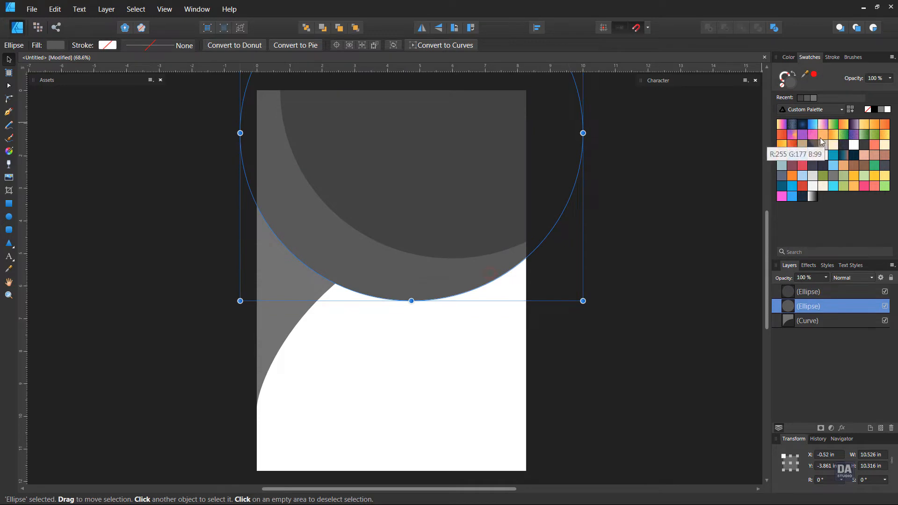
{"action": "left_click", "coordinate": [573, 194]}
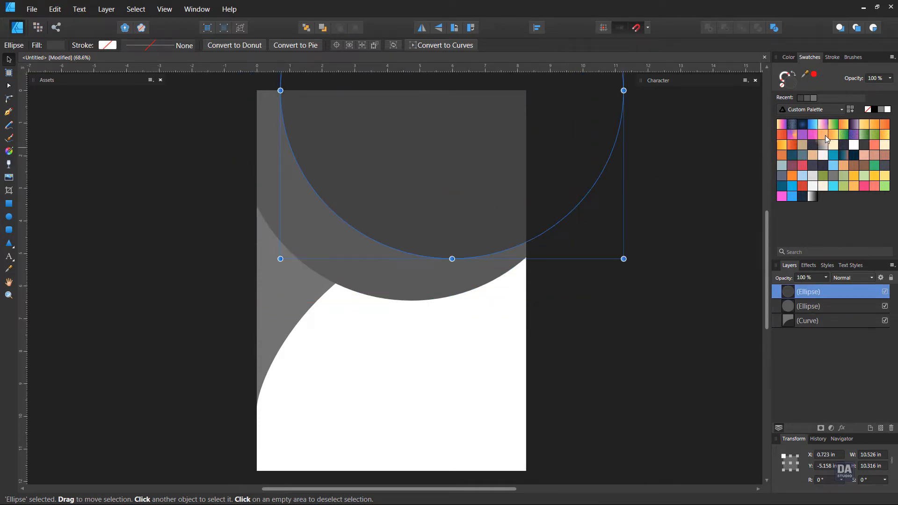
{"action": "left_click", "coordinate": [835, 136]}
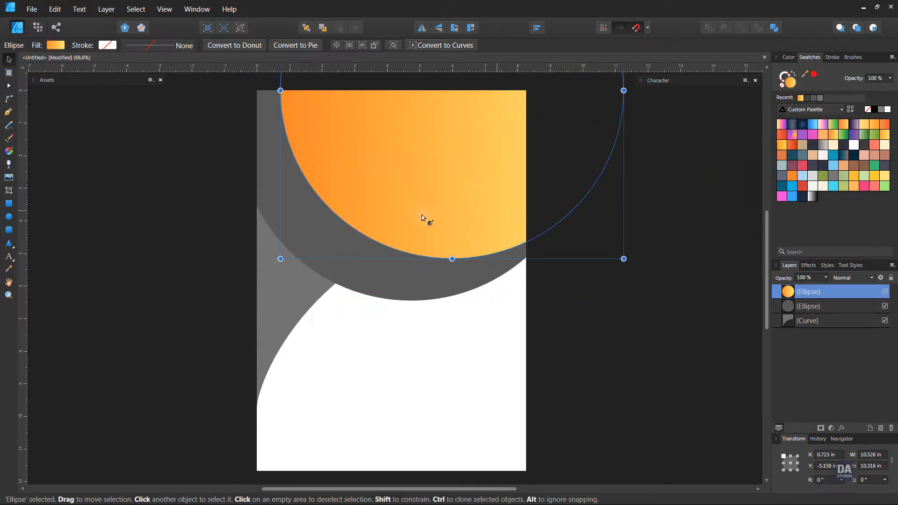
Step: Angle the top ellipse's gradient diagonally, from orange at its lower-left edge to yellow beyond the page's upper-right corner
{"action": "key", "text": "g"}
{"action": "left_click_drag", "start_coordinate": [345, 232], "coordinate": [575, 82]}
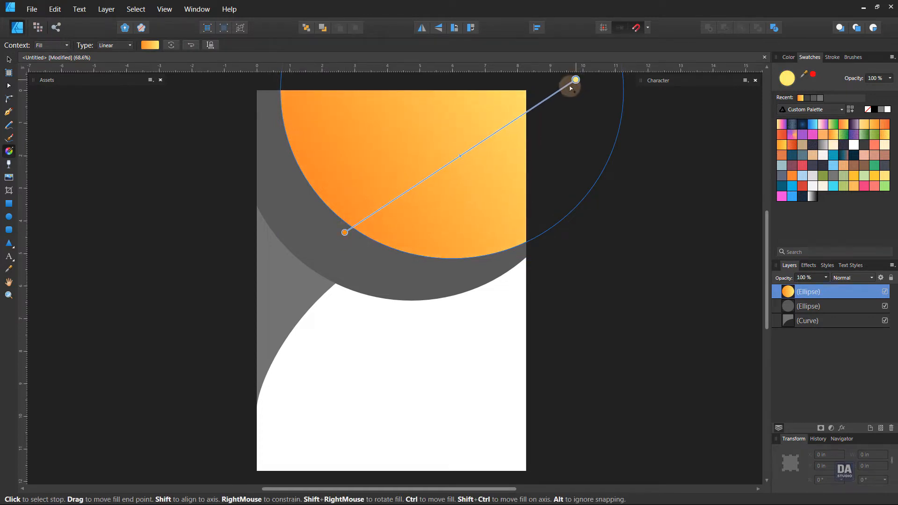
Step: Fill the grey curve with the orange-to-yellow gradient and angle it diagonally from its lower left to the upper right
{"action": "left_click", "coordinate": [255, 323]}
{"action": "left_click", "coordinate": [280, 320]}
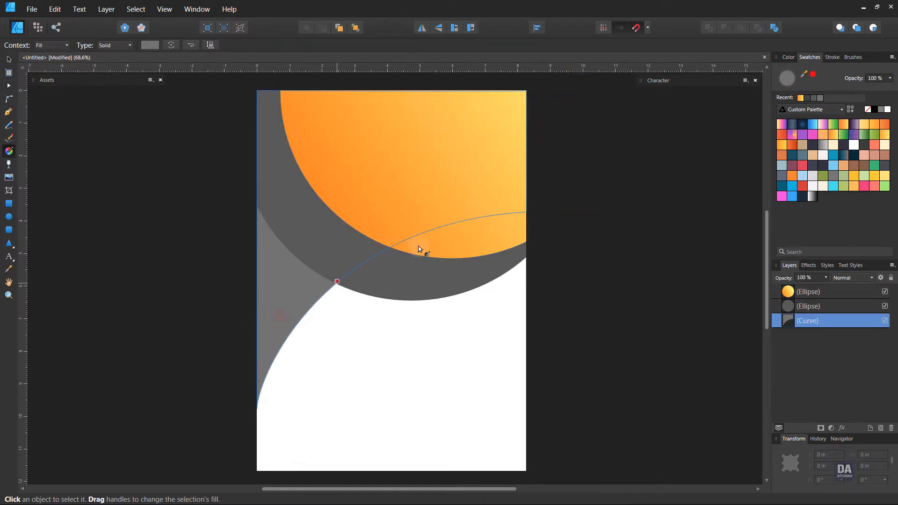
{"action": "left_click", "coordinate": [836, 142]}
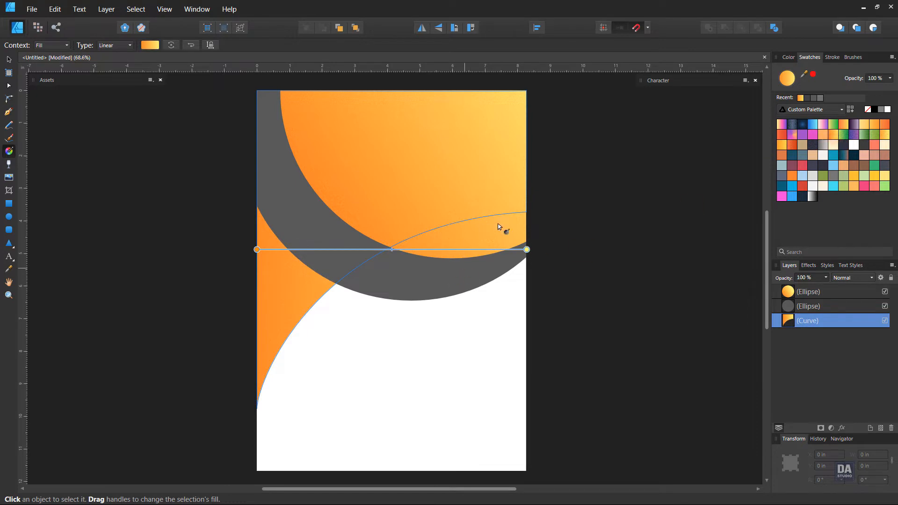
{"action": "left_click_drag", "start_coordinate": [258, 377], "coordinate": [585, 65]}
{"action": "left_click", "coordinate": [568, 228]}
{"action": "key", "text": "z"}
{"action": "left_click_drag", "start_coordinate": [479, 266], "coordinate": [447, 220]}
{"action": "key", "text": "g"}
{"action": "key", "text": "v"}
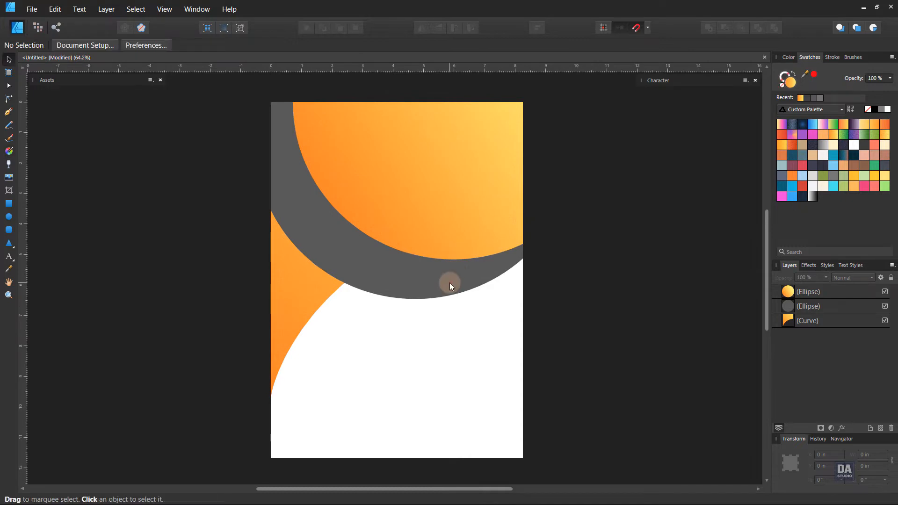
Step: Fill the remaining grey ellipse with a near-black colour, RGB 21, 21, 21
{"action": "left_click", "coordinate": [451, 283]}
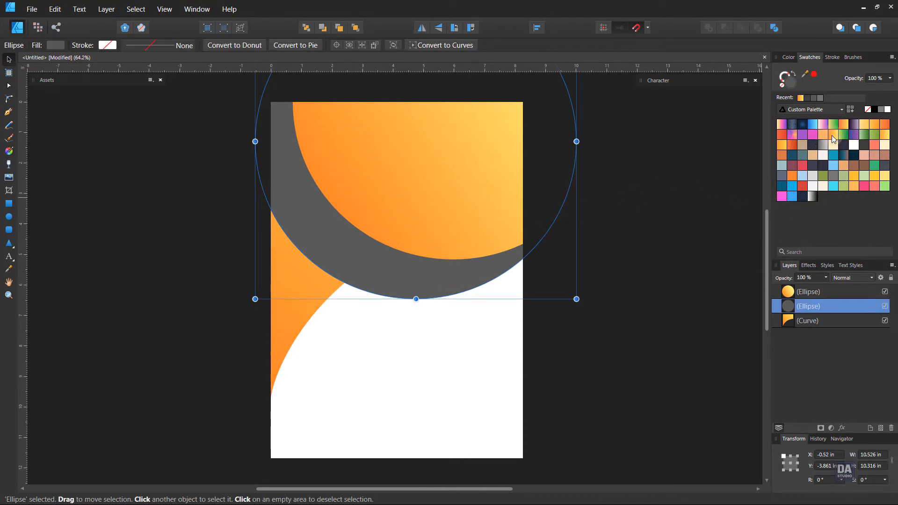
{"action": "left_click", "coordinate": [876, 111]}
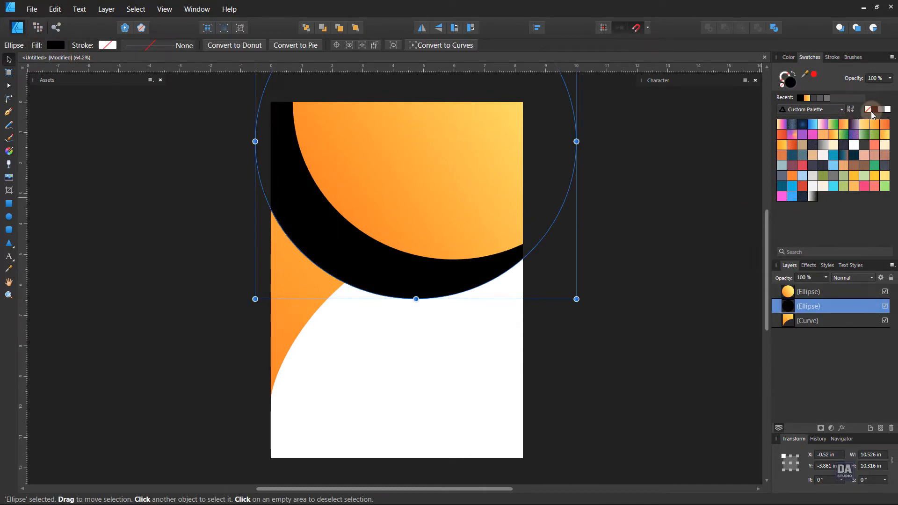
{"action": "double_click", "coordinate": [798, 85]}
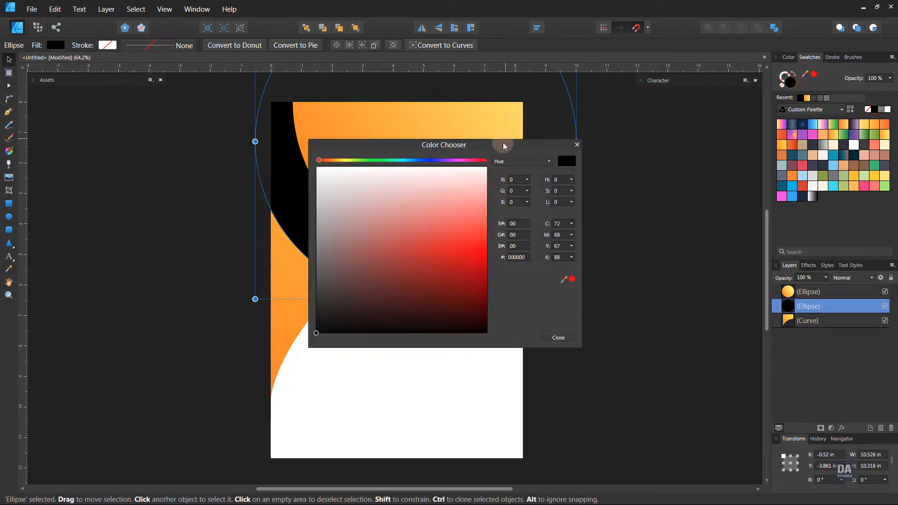
{"action": "left_click_drag", "start_coordinate": [503, 146], "coordinate": [750, 124]}
{"action": "left_click_drag", "start_coordinate": [563, 307], "coordinate": [553, 298]}
{"action": "left_click", "coordinate": [796, 315]}
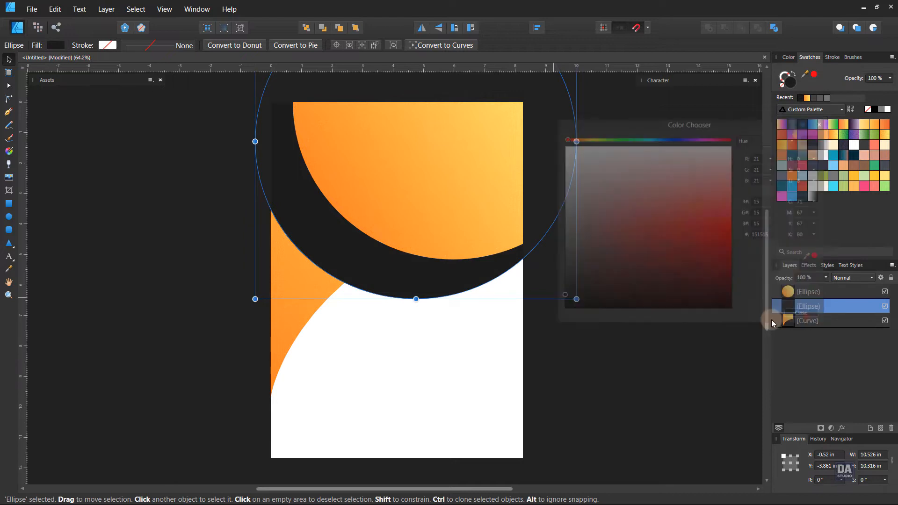
{"action": "left_click", "coordinate": [635, 307]}
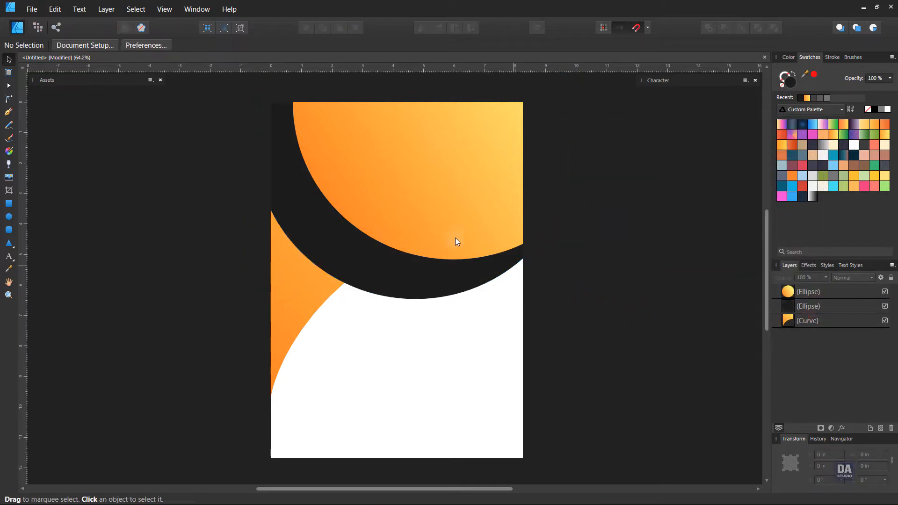
Step: Draw a circle about 6.36 in across over the orange ellipse, positioned at about X 2.34 in, Y -2.25 in
{"action": "left_click", "coordinate": [8, 217]}
{"action": "left_click_drag", "start_coordinate": [358, 128], "coordinate": [552, 309]}
{"action": "key", "text": "v"}
{"action": "left_click_drag", "start_coordinate": [466, 265], "coordinate": [453, 189]}
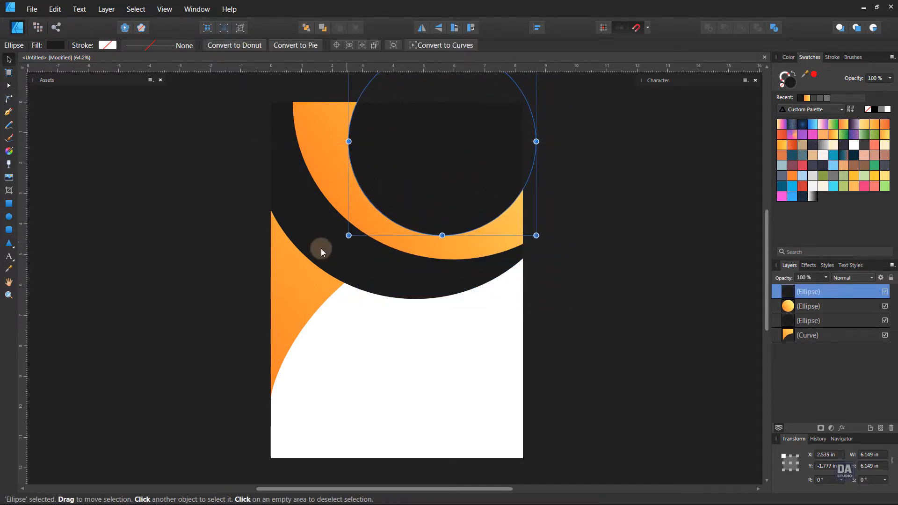
{"action": "mouse_move", "coordinate": [348, 235]}
{"action": "left_mouse_down"}
{"action": "mouse_move", "coordinate": [333, 239]}
{"action": "mouse_move", "coordinate": [343, 234]}
{"action": "left_mouse_up"}
{"action": "left_click_drag", "start_coordinate": [408, 209], "coordinate": [437, 255]}
{"action": "left_click", "coordinate": [580, 275]}
Step: Give the new circle a white 9 pt outline
{"action": "left_click", "coordinate": [428, 212]}
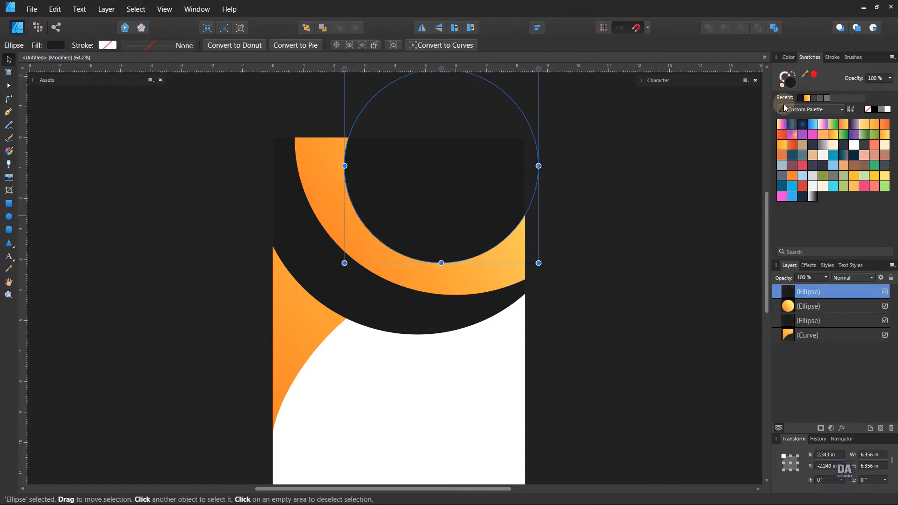
{"action": "left_click", "coordinate": [889, 111]}
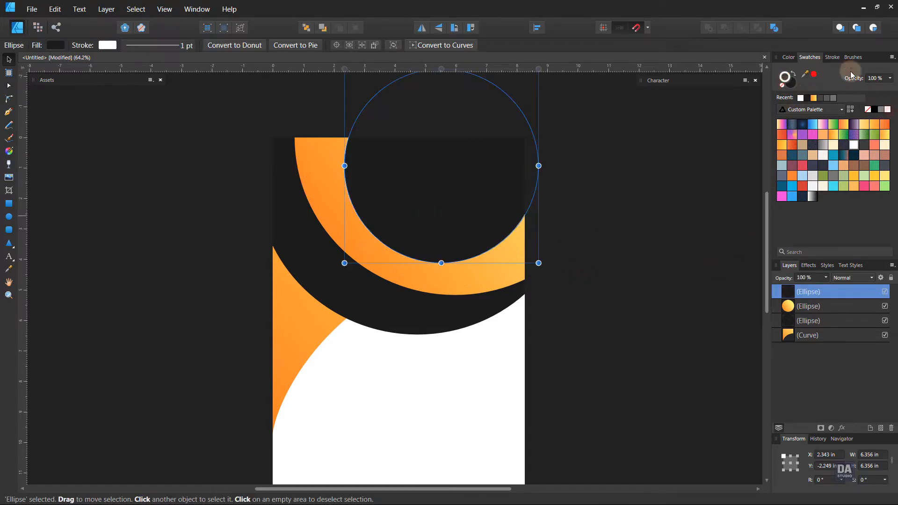
{"action": "left_click", "coordinate": [833, 57]}
{"action": "left_click", "coordinate": [873, 86]}
{"action": "scroll", "coordinate": [877, 89], "scroll_direction": "up", "scroll_amount": 8}
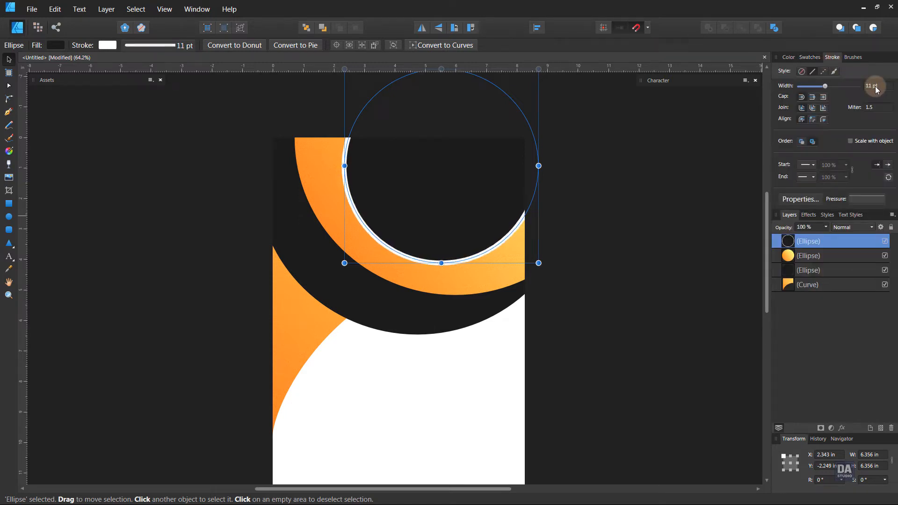
{"action": "scroll", "coordinate": [877, 89], "scroll_direction": "down", "scroll_amount": 1}
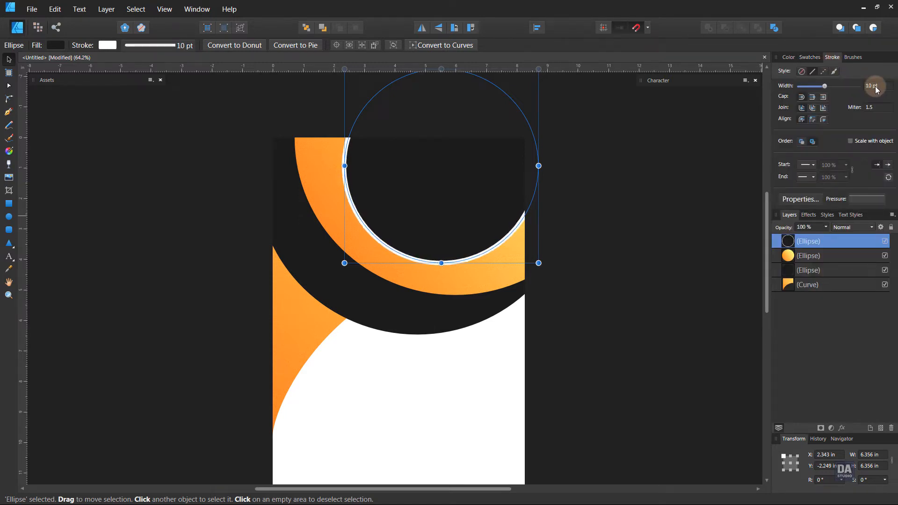
{"action": "left_click", "coordinate": [663, 216]}
{"action": "left_click", "coordinate": [476, 217]}
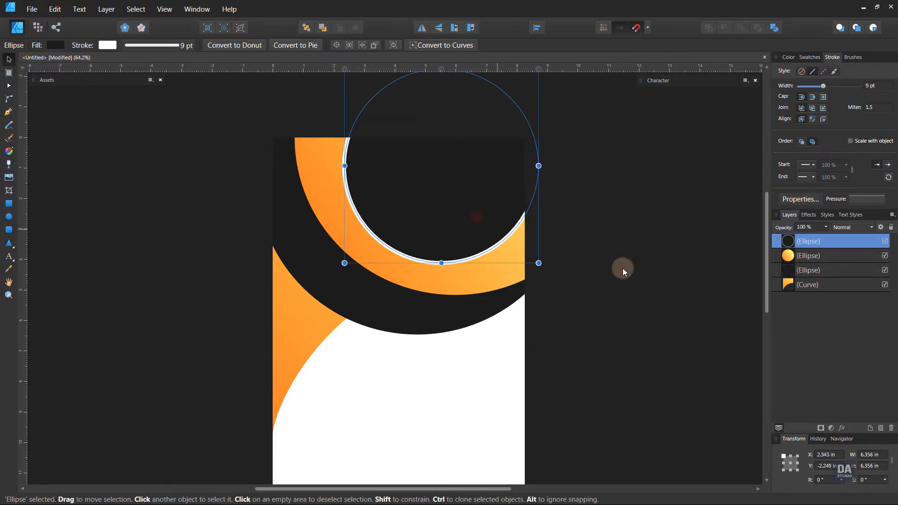
Step: Add an outer shadow to the white-outlined circle with radius about 23.4 px, offset 12 px, angle 225° and opacity about 52%
{"action": "left_click", "coordinate": [842, 428]}
{"action": "left_click_drag", "start_coordinate": [498, 141], "coordinate": [744, 159]}
{"action": "left_click", "coordinate": [625, 181]}
{"action": "left_click_drag", "start_coordinate": [705, 191], "coordinate": [786, 196]}
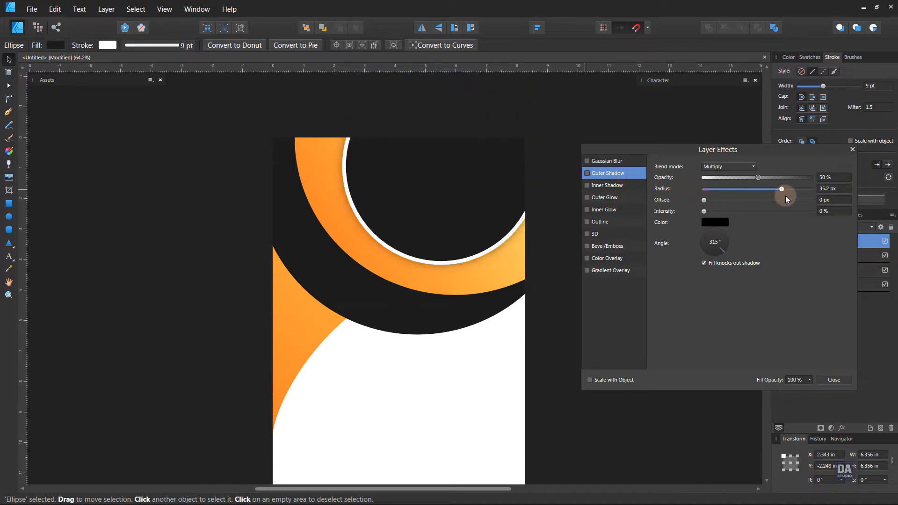
{"action": "left_click_drag", "start_coordinate": [722, 259], "coordinate": [707, 260]}
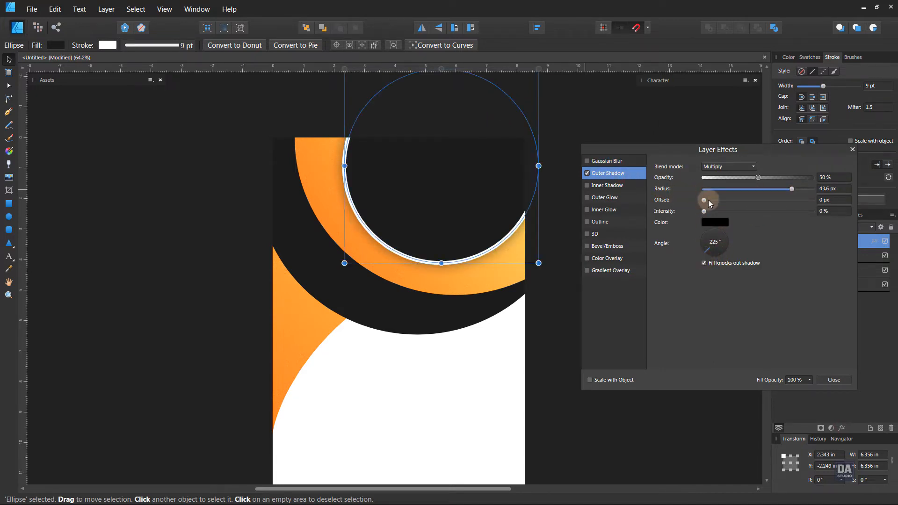
{"action": "left_click_drag", "start_coordinate": [705, 200], "coordinate": [747, 183]}
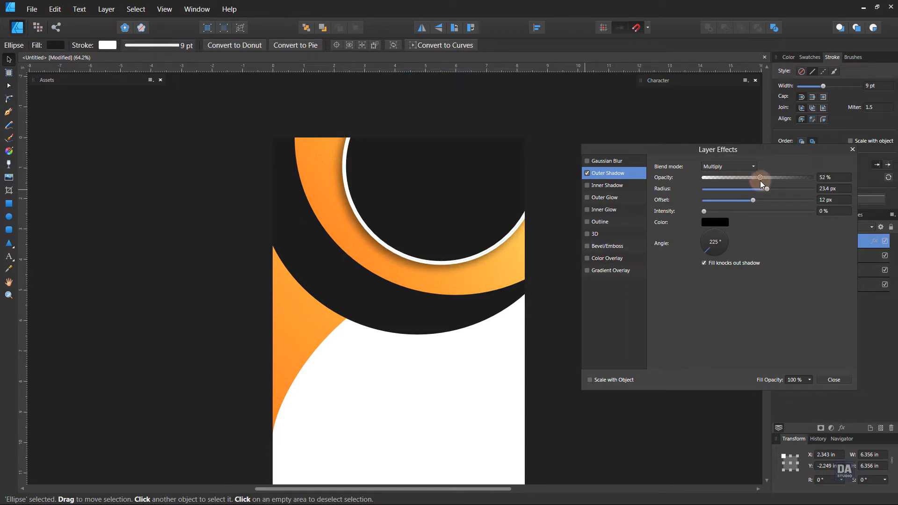
{"action": "left_click", "coordinate": [835, 378]}
{"action": "left_click", "coordinate": [640, 352]}
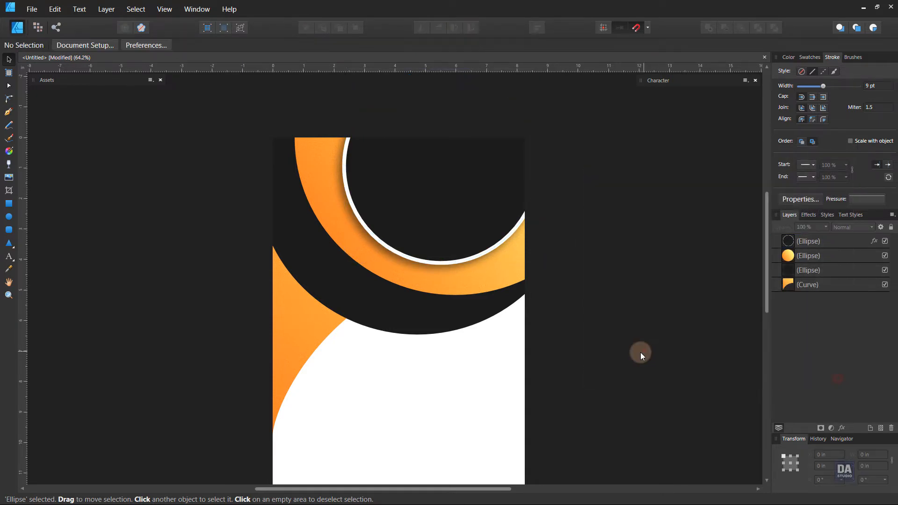
Step: Duplicate the white-outlined circle and place the copy, shrunk to roughly half size with Scale with object on, across the lower-left dark and orange bands
{"action": "left_click_drag", "start_coordinate": [635, 356], "coordinate": [623, 335]}
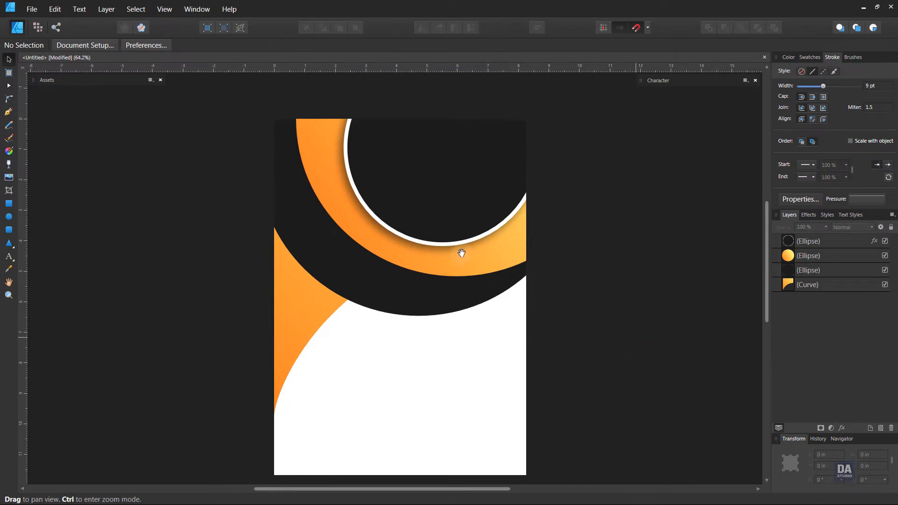
{"action": "left_click_drag", "start_coordinate": [454, 201], "coordinate": [389, 332]}
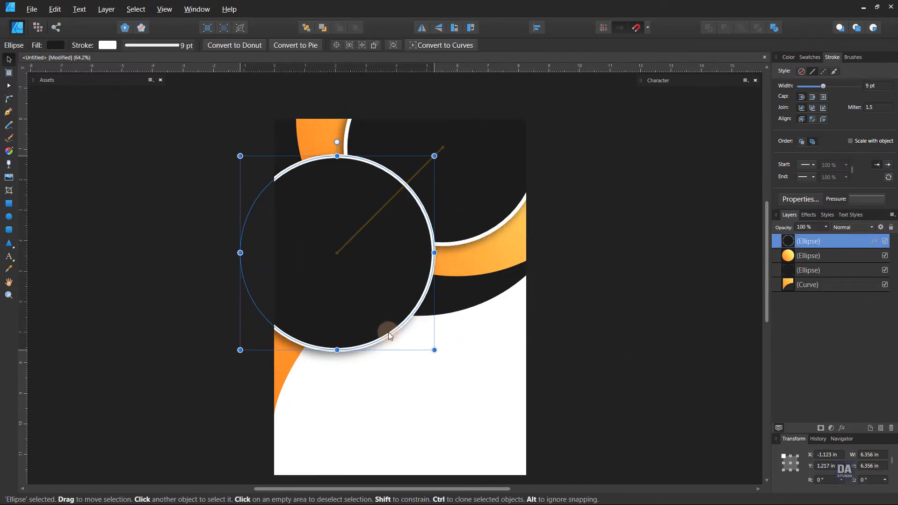
{"action": "left_click_drag", "start_coordinate": [434, 351], "coordinate": [327, 255]}
{"action": "key", "text": "ctrl+z"}
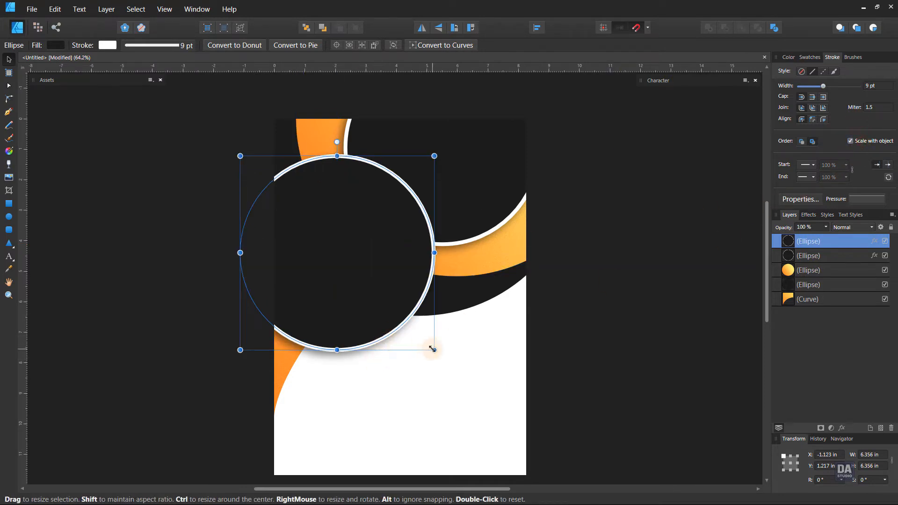
{"action": "mouse_move", "coordinate": [433, 349]}
{"action": "left_mouse_down"}
{"action": "mouse_move", "coordinate": [331, 261]}
{"action": "mouse_move", "coordinate": [338, 268]}
{"action": "left_mouse_up"}
{"action": "left_click_drag", "start_coordinate": [309, 242], "coordinate": [363, 325]}
{"action": "left_click", "coordinate": [501, 391]}
Step: In the coffee mug photo document, unlock the Background layer, shrink the photo to about 1448 px wide and copy it
{"action": "key", "text": "space"}
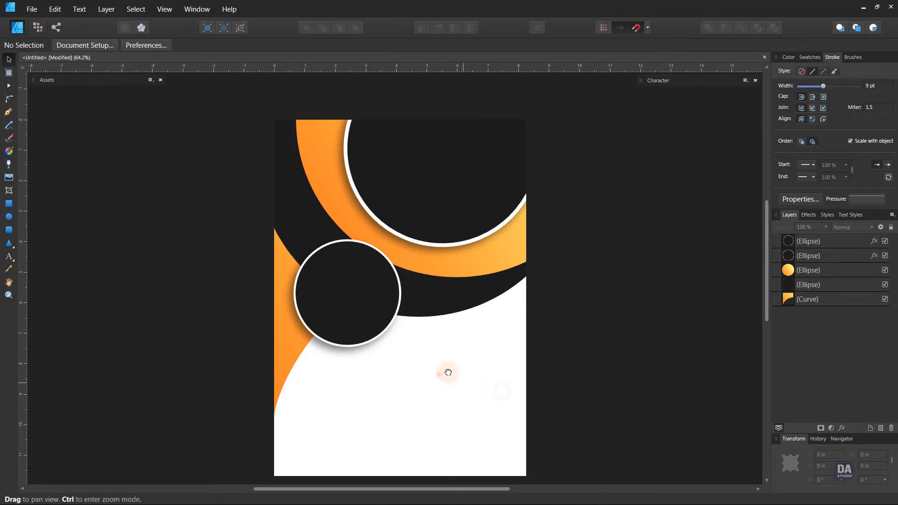
{"action": "left_click_drag", "start_coordinate": [448, 373], "coordinate": [443, 362]}
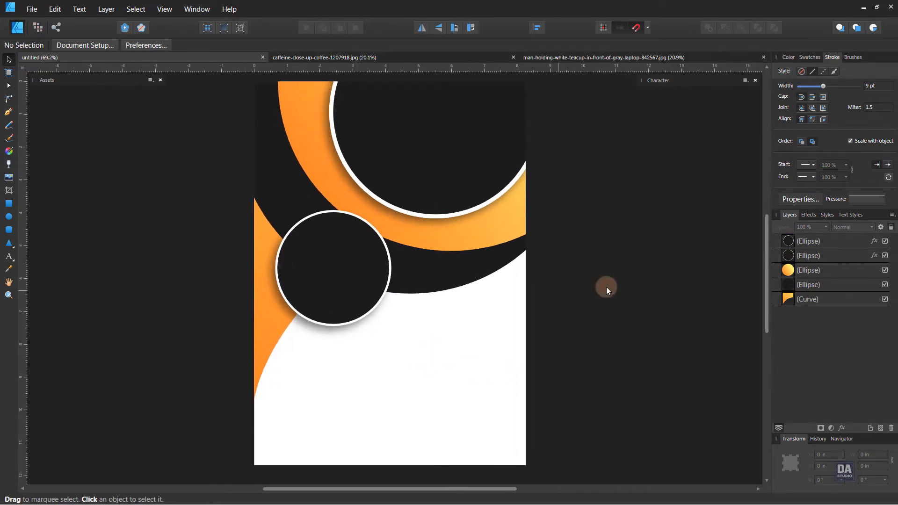
{"action": "left_click", "coordinate": [423, 57]}
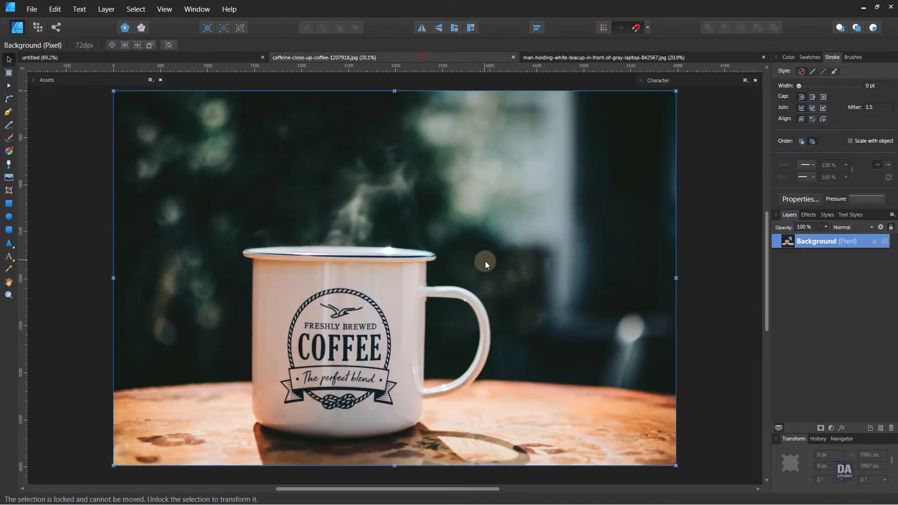
{"action": "left_click", "coordinate": [876, 248]}
{"action": "left_click_drag", "start_coordinate": [683, 467], "coordinate": [251, 182]}
{"action": "left_click", "coordinate": [75, 10]}
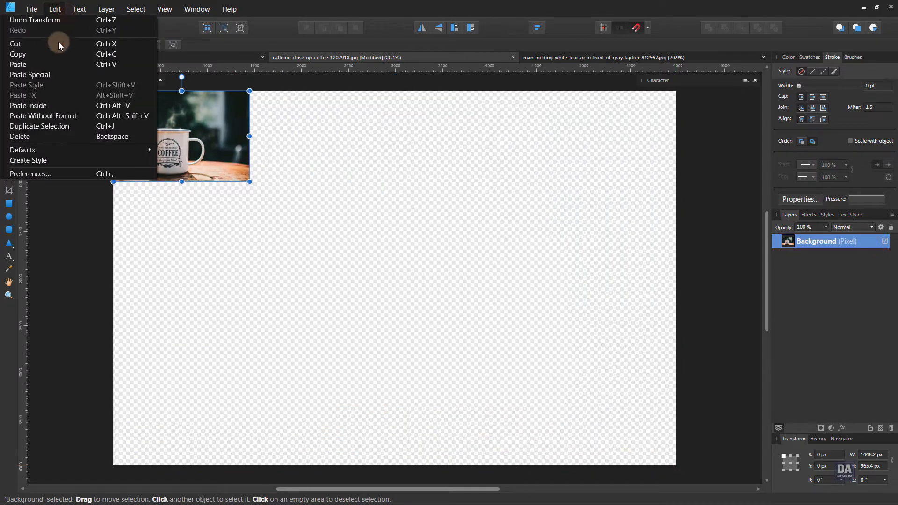
{"action": "left_click", "coordinate": [57, 57]}
Step: Paste the mug photo into the untitled design, scale it to about 9.6 in wide and move it over the small circle
{"action": "left_click", "coordinate": [110, 60]}
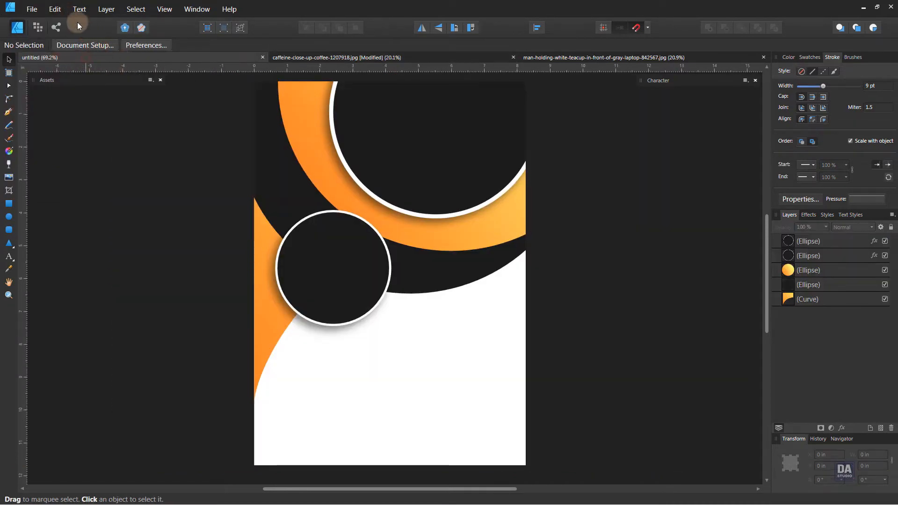
{"action": "left_click", "coordinate": [56, 10]}
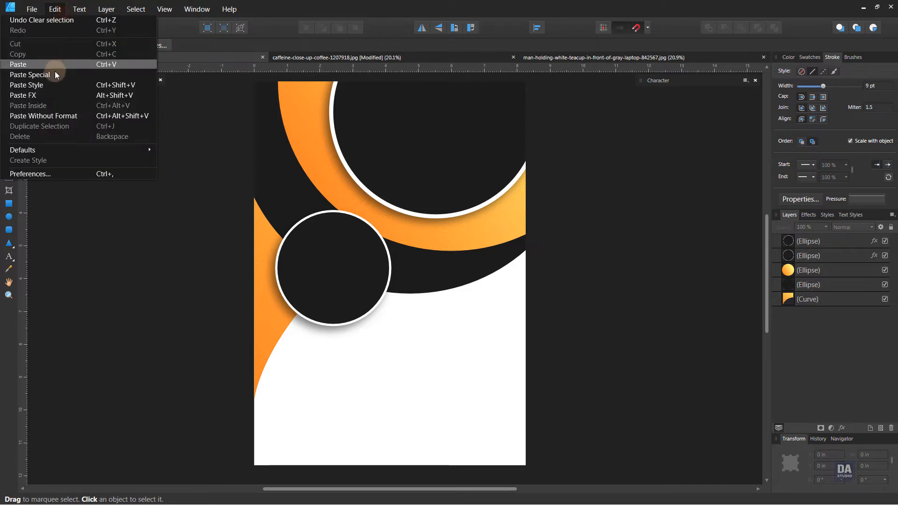
{"action": "left_click", "coordinate": [53, 64]}
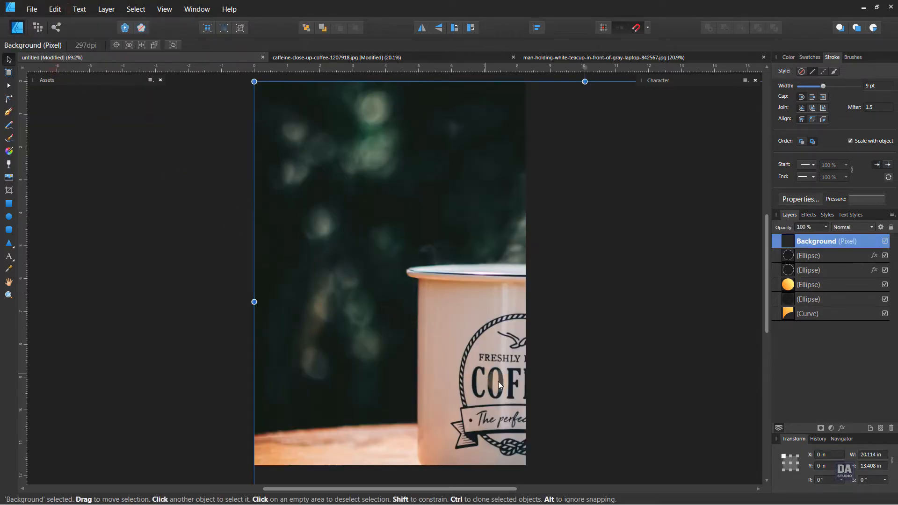
{"action": "left_click_drag", "start_coordinate": [499, 381], "coordinate": [334, 284]}
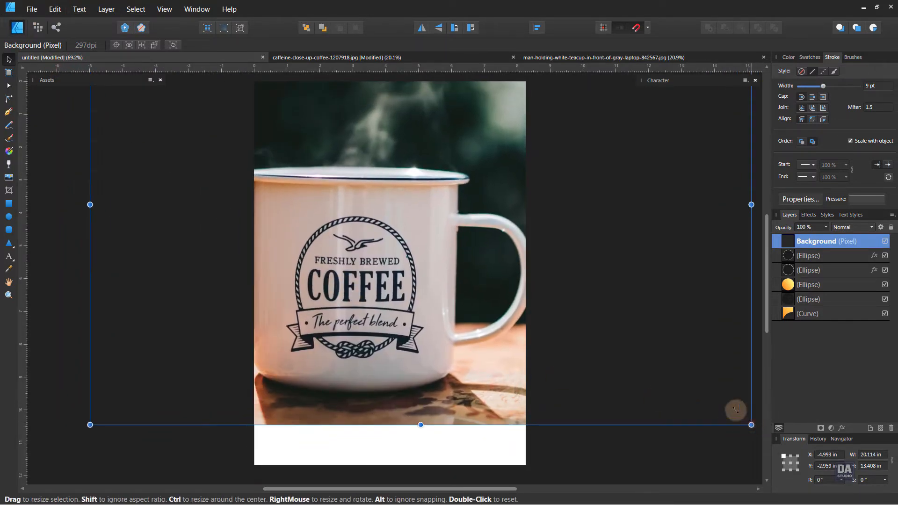
{"action": "left_click_drag", "start_coordinate": [736, 411], "coordinate": [400, 192]}
{"action": "left_click_drag", "start_coordinate": [323, 173], "coordinate": [425, 319]}
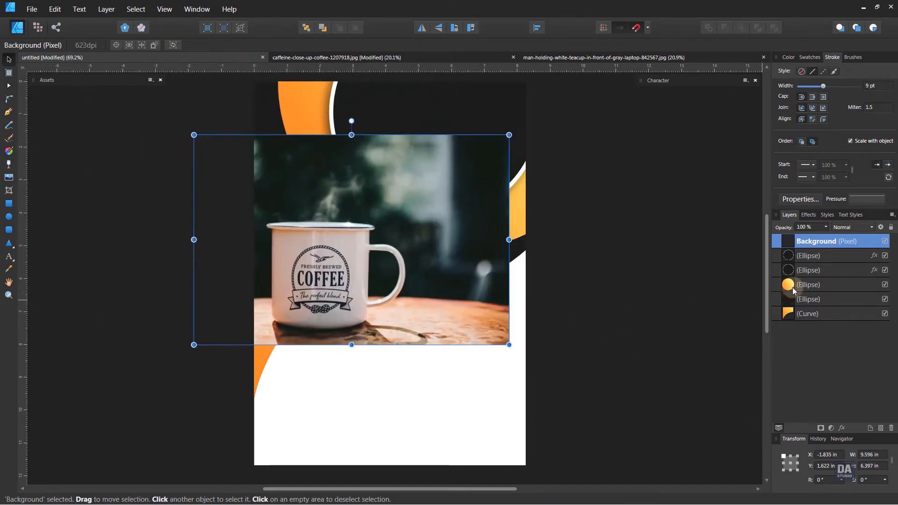
Step: Clip the mug photo inside the small circle, then shrink and position it so the whole mug fits in the circle
{"action": "left_click_drag", "start_coordinate": [820, 249], "coordinate": [814, 256]}
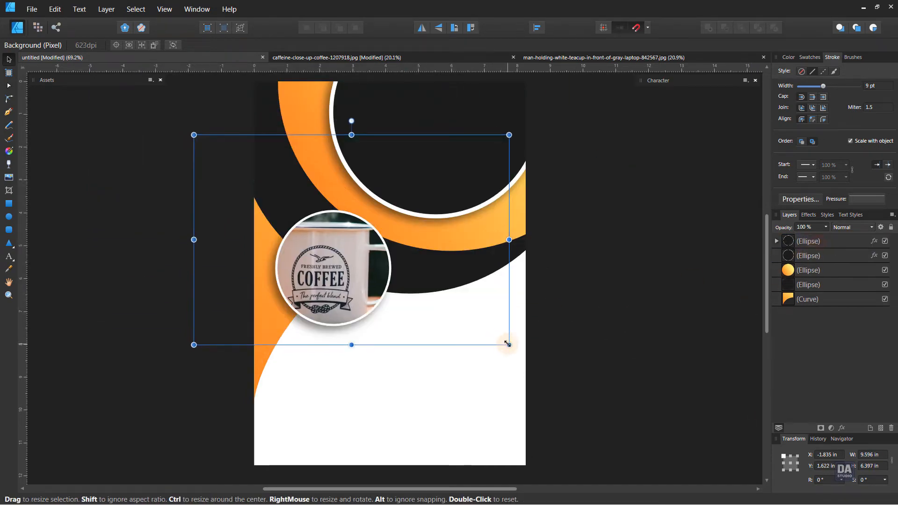
{"action": "left_click_drag", "start_coordinate": [509, 345], "coordinate": [422, 288]}
{"action": "left_click_drag", "start_coordinate": [355, 276], "coordinate": [393, 308]}
{"action": "left_click_drag", "start_coordinate": [462, 323], "coordinate": [418, 310]}
{"action": "left_click", "coordinate": [535, 322]}
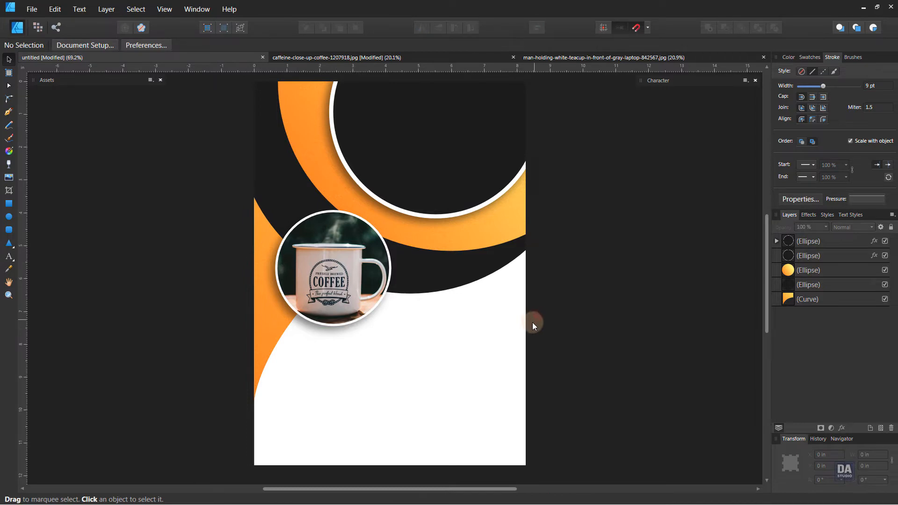
Step: In the document with the man holding a teacup, unlock the Background layer and shrink the photo to about 1812 px wide
{"action": "left_click", "coordinate": [570, 58]}
{"action": "left_click", "coordinate": [874, 241]}
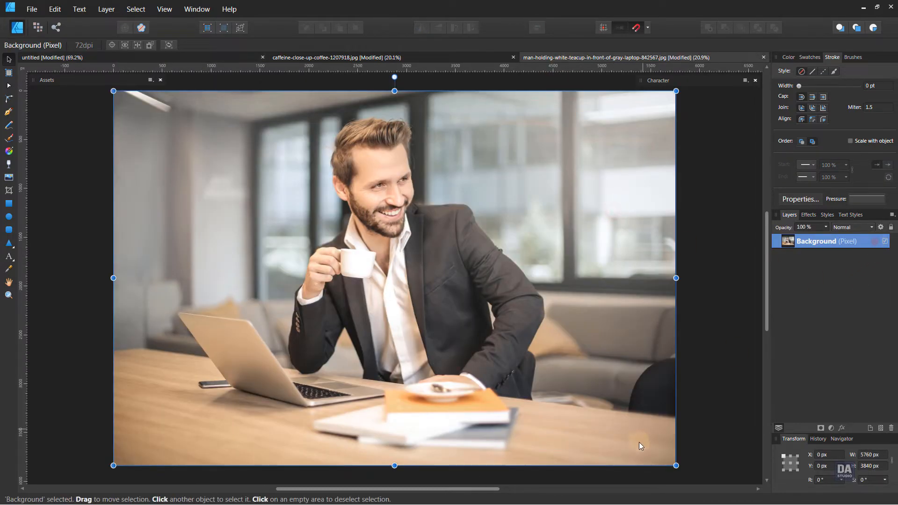
{"action": "left_click_drag", "start_coordinate": [675, 465], "coordinate": [278, 225]}
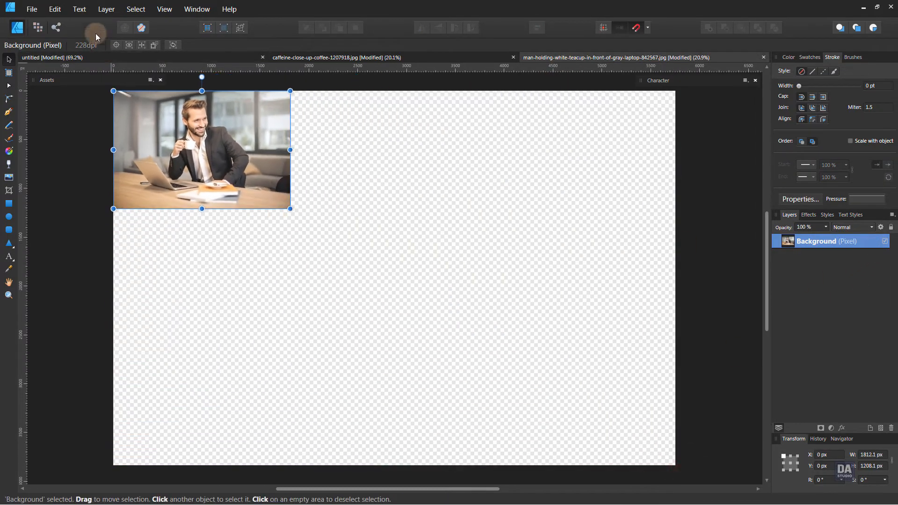
Step: Copy the shrunken teacup photo into the untitled design, scale it to about 12.36 in wide and place it over the large circle
{"action": "left_click", "coordinate": [55, 9]}
{"action": "left_click", "coordinate": [61, 52]}
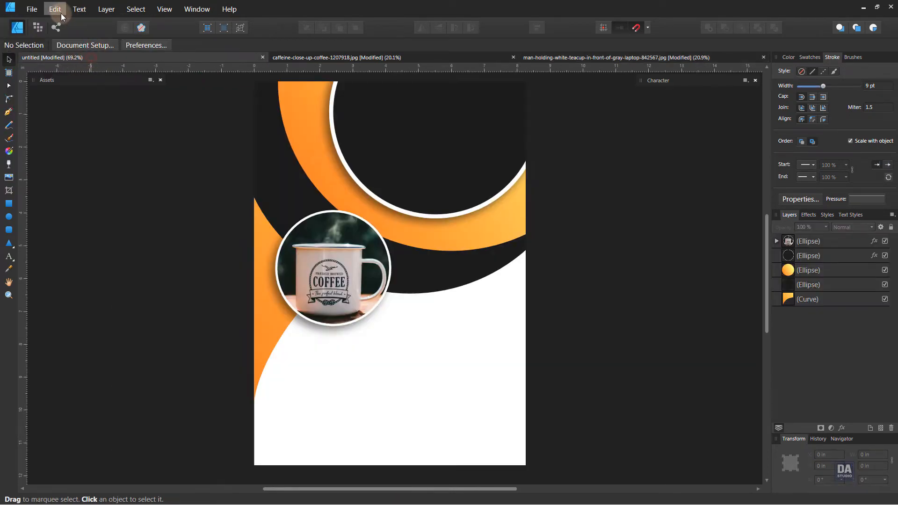
{"action": "left_click", "coordinate": [55, 9]}
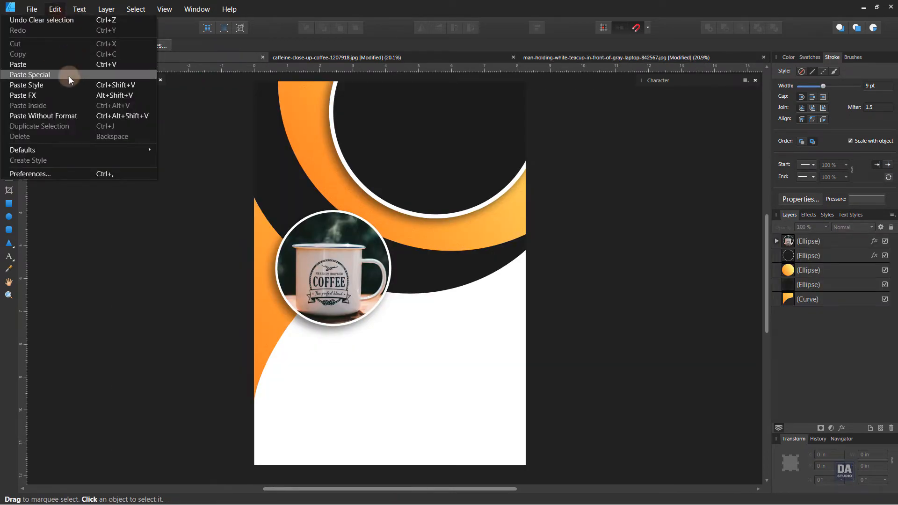
{"action": "left_click", "coordinate": [72, 64]}
{"action": "left_click_drag", "start_coordinate": [367, 279], "coordinate": [293, 251]}
{"action": "left_click_drag", "start_coordinate": [754, 438], "coordinate": [571, 305]}
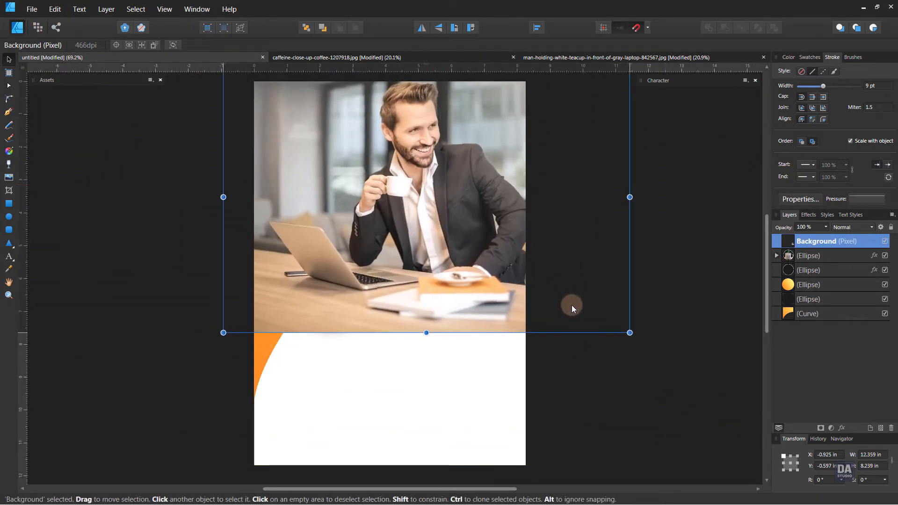
Step: Clip the teacup photo inside the large circle, then shrink and position it so the man and his laptop show in the circle
{"action": "left_click_drag", "start_coordinate": [819, 241], "coordinate": [820, 269]}
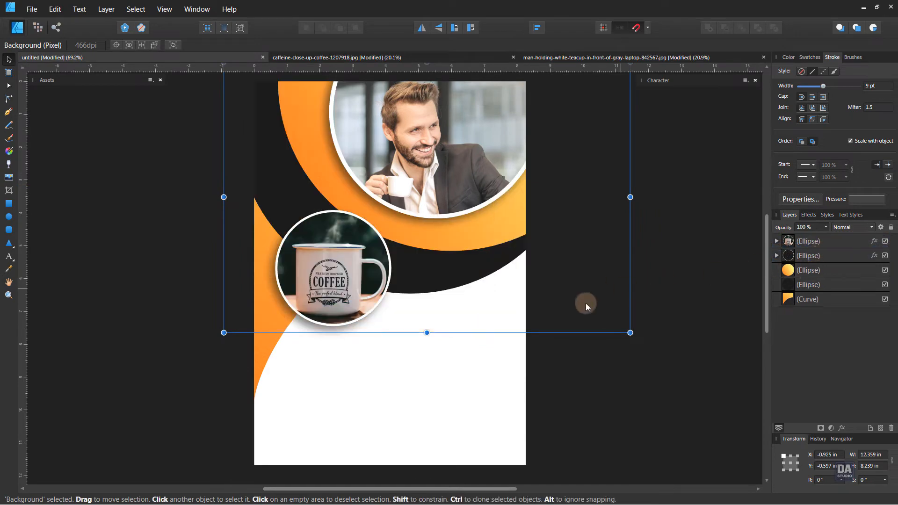
{"action": "left_click_drag", "start_coordinate": [631, 332], "coordinate": [475, 236]}
{"action": "left_click_drag", "start_coordinate": [433, 183], "coordinate": [518, 213]}
{"action": "left_click_drag", "start_coordinate": [566, 243], "coordinate": [541, 228]}
{"action": "key", "text": "ctrl+z"}
{"action": "left_click_drag", "start_coordinate": [512, 215], "coordinate": [528, 218]}
{"action": "left_click", "coordinate": [608, 246]}
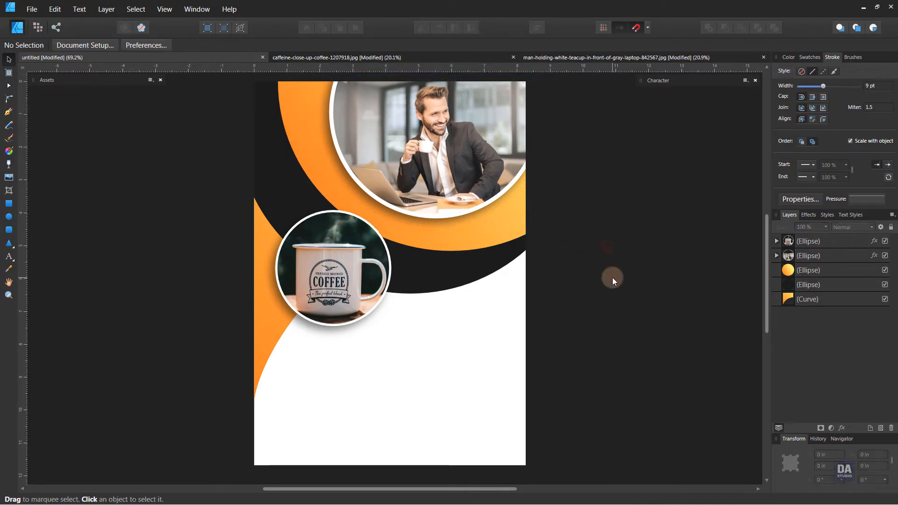
Step: Add the HEADLINE sample text asset to the white area below the mug circle and shrink it to about 3.28 in wide
{"action": "left_click_drag", "start_coordinate": [594, 335], "coordinate": [604, 334]}
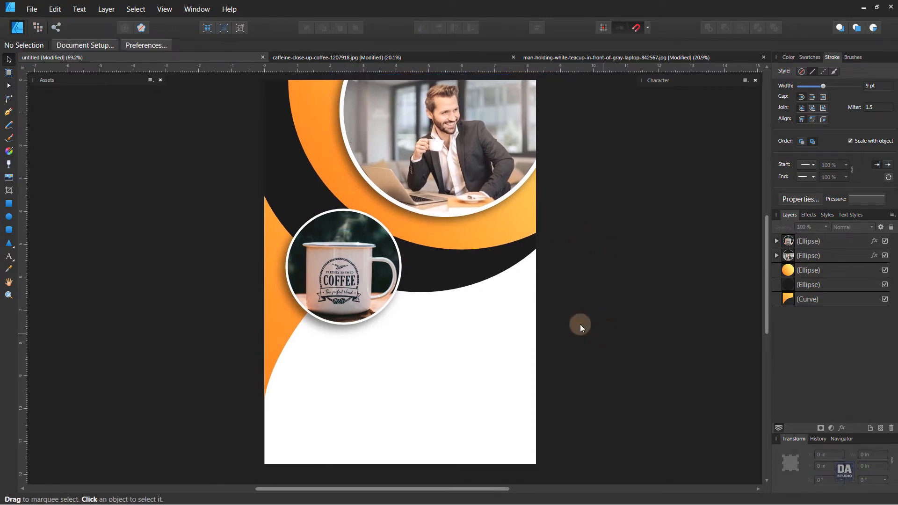
{"action": "left_click", "coordinate": [54, 80]}
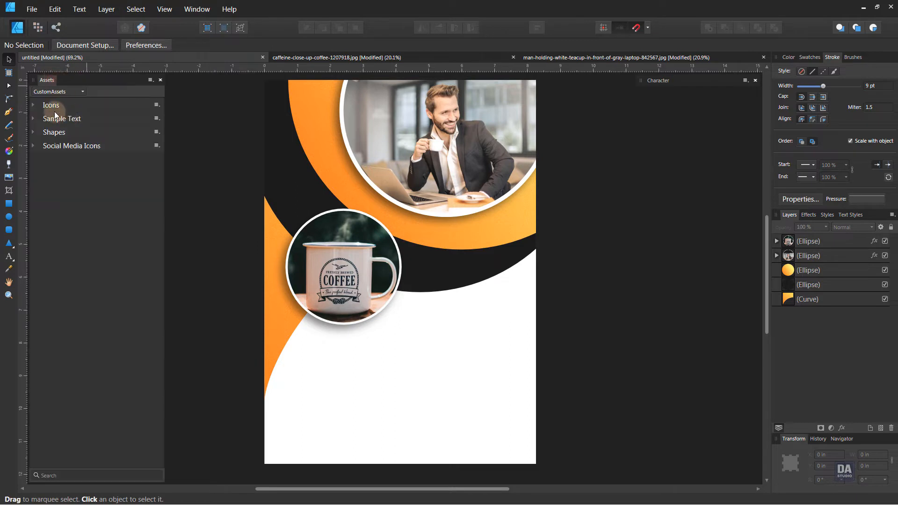
{"action": "left_click", "coordinate": [33, 118]}
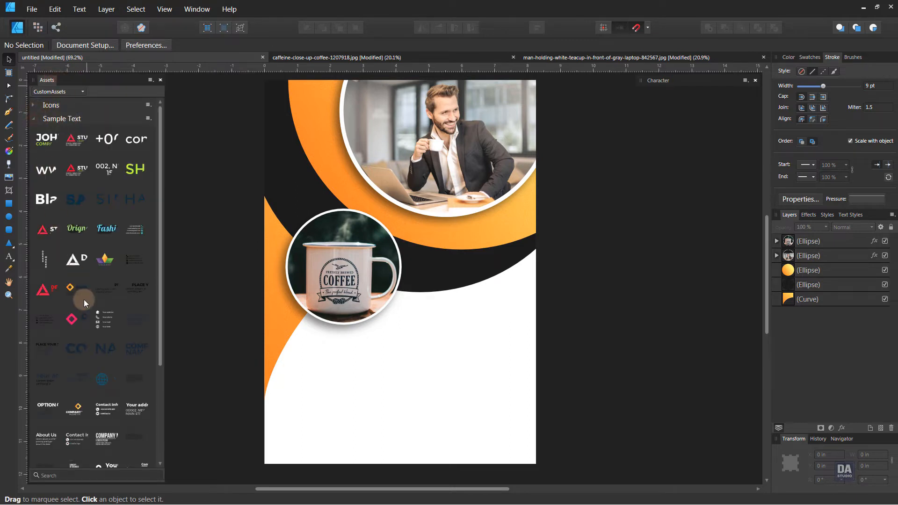
{"action": "scroll", "coordinate": [83, 300], "scroll_direction": "down", "scroll_amount": 5}
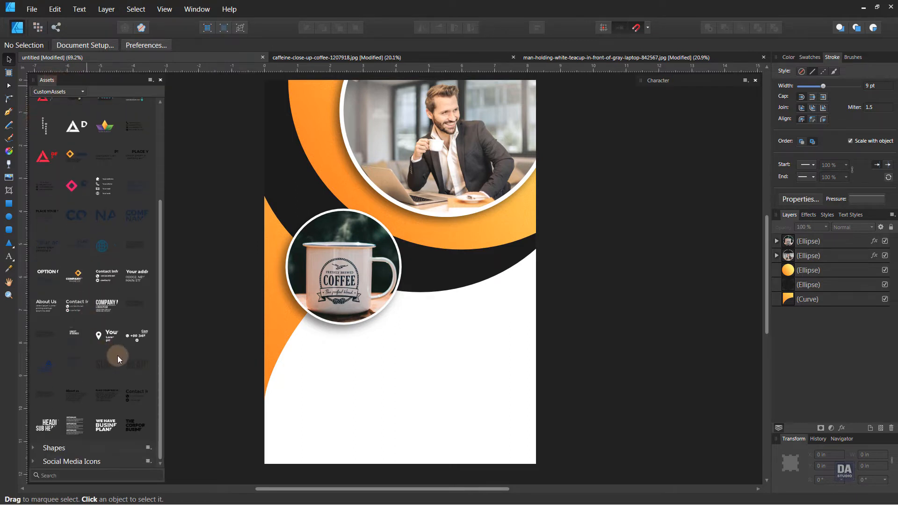
{"action": "left_click_drag", "start_coordinate": [183, 366], "coordinate": [379, 371]}
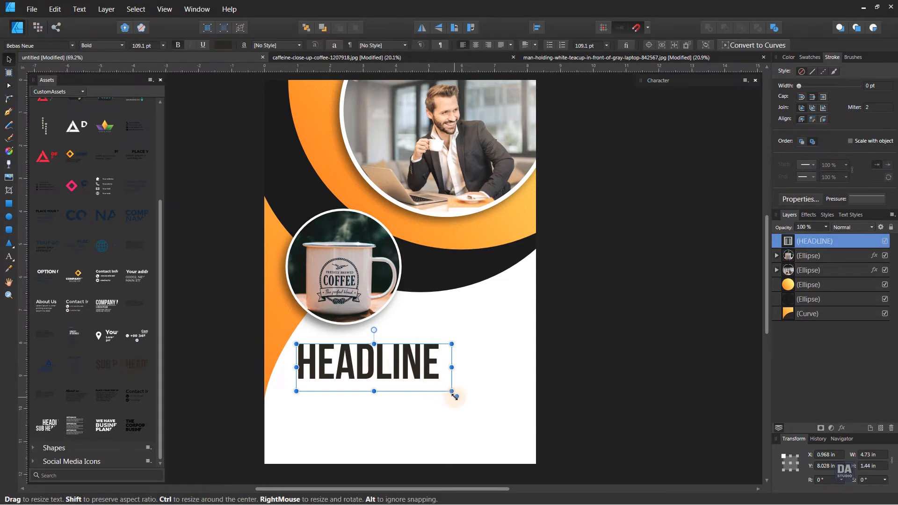
{"action": "left_click_drag", "start_coordinate": [454, 394], "coordinate": [406, 377]}
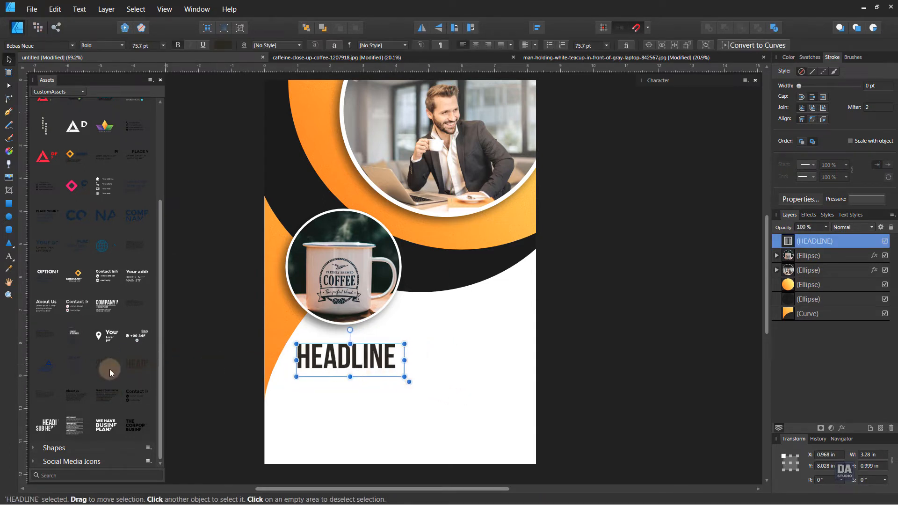
Step: Add the SUB HEADLINE sample text below HEADLINE, shrink it to about 4.08 in wide and line up the left edges of both texts
{"action": "left_click_drag", "start_coordinate": [110, 369], "coordinate": [386, 398]}
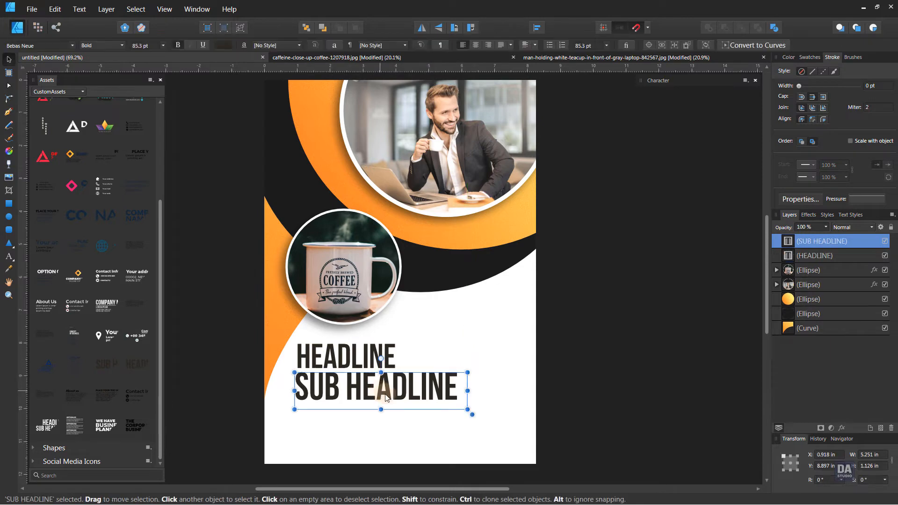
{"action": "left_click_drag", "start_coordinate": [472, 417], "coordinate": [429, 401]}
{"action": "left_click", "coordinate": [362, 367], "text": "shift"}
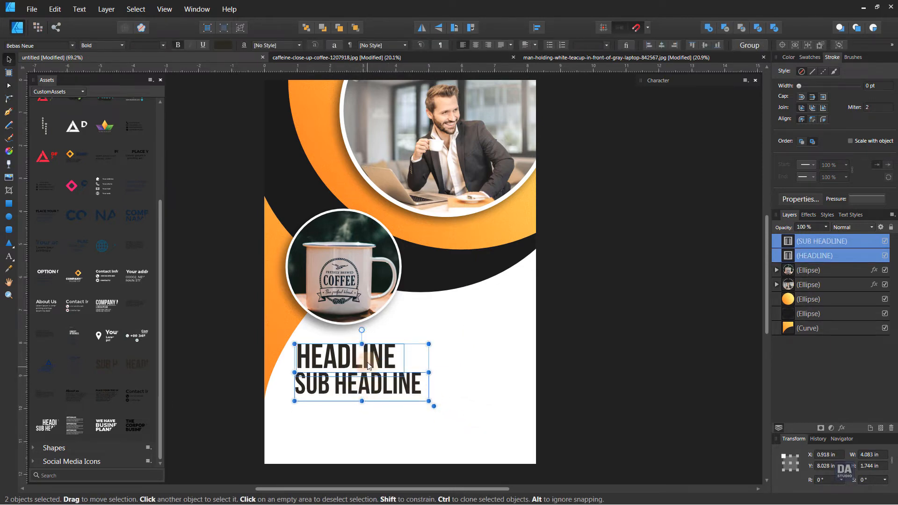
{"action": "left_click_drag", "start_coordinate": [369, 367], "coordinate": [363, 367]}
{"action": "left_click", "coordinate": [344, 386]}
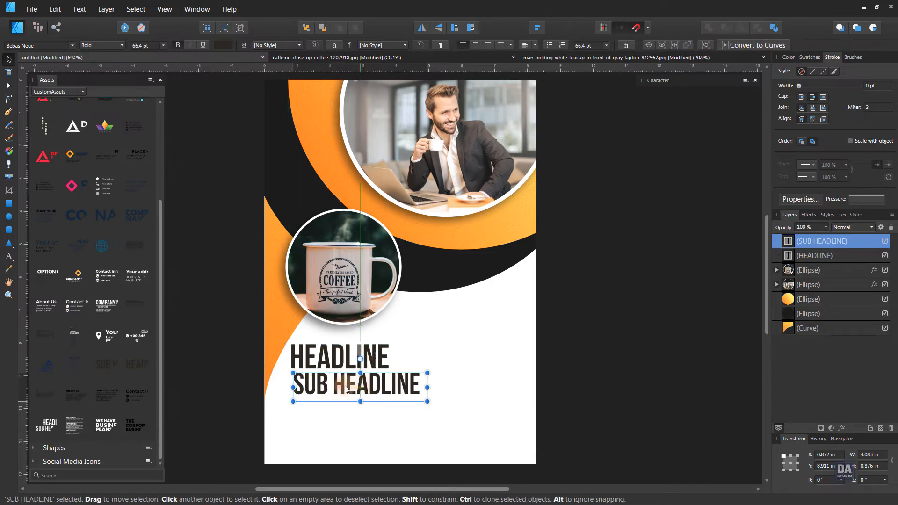
{"action": "left_click", "coordinate": [345, 370]}
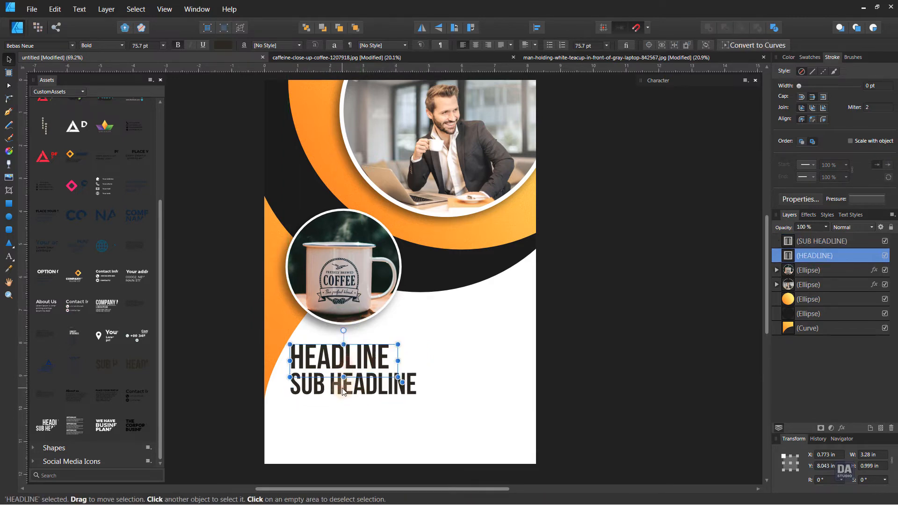
{"action": "left_click", "coordinate": [344, 393], "text": "shift"}
{"action": "left_click", "coordinate": [418, 397]}
Step: Colour the HEADLINE text with an orange sampled from the orange curve beside the mug circle
{"action": "left_click", "coordinate": [367, 359]}
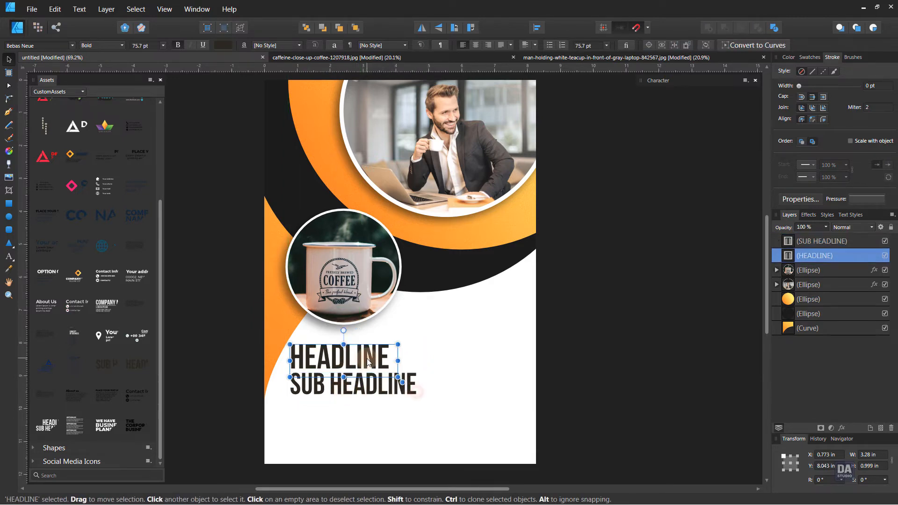
{"action": "left_click", "coordinate": [810, 57]}
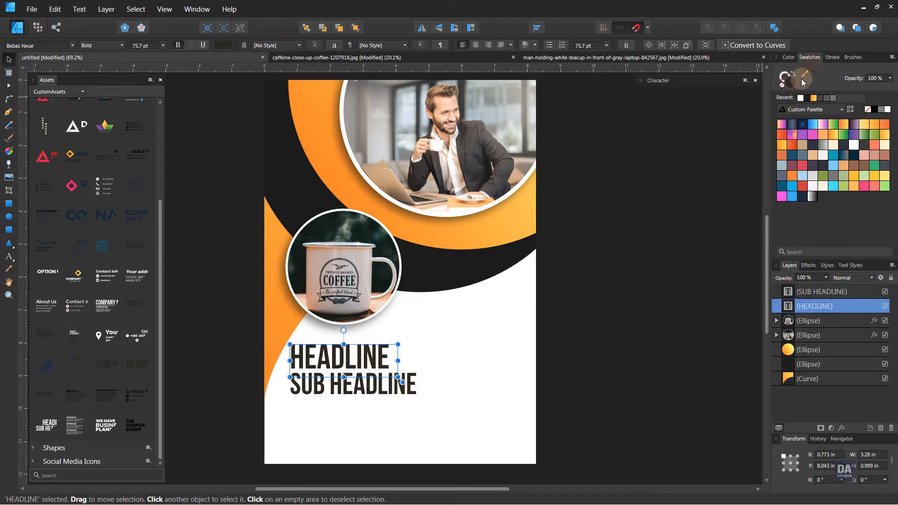
{"action": "left_click_drag", "start_coordinate": [805, 74], "coordinate": [348, 169]}
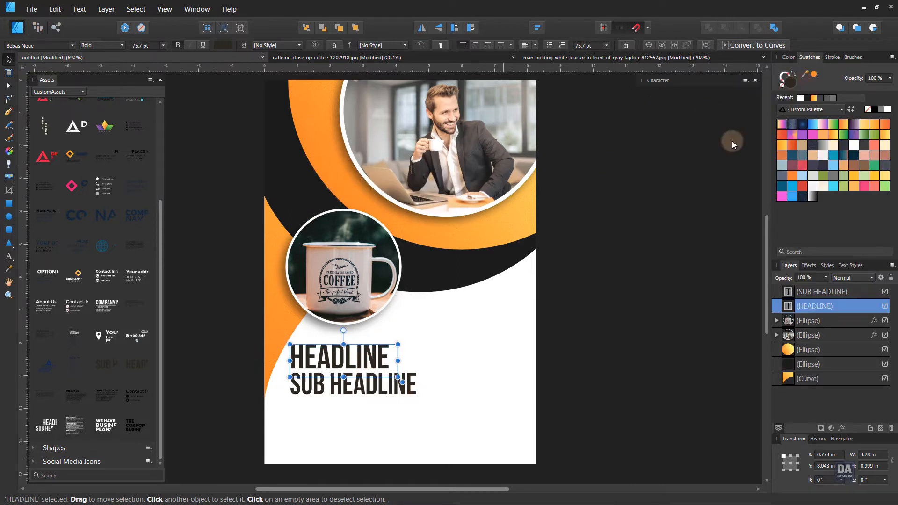
{"action": "left_click", "coordinate": [813, 79]}
{"action": "left_click", "coordinate": [525, 339]}
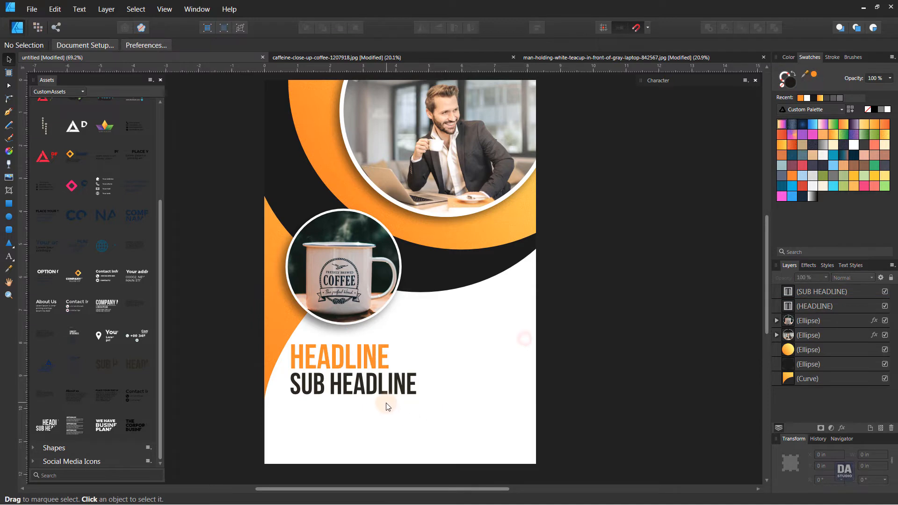
{"action": "left_click", "coordinate": [381, 367]}
{"action": "left_click_drag", "start_coordinate": [814, 79], "coordinate": [276, 238]}
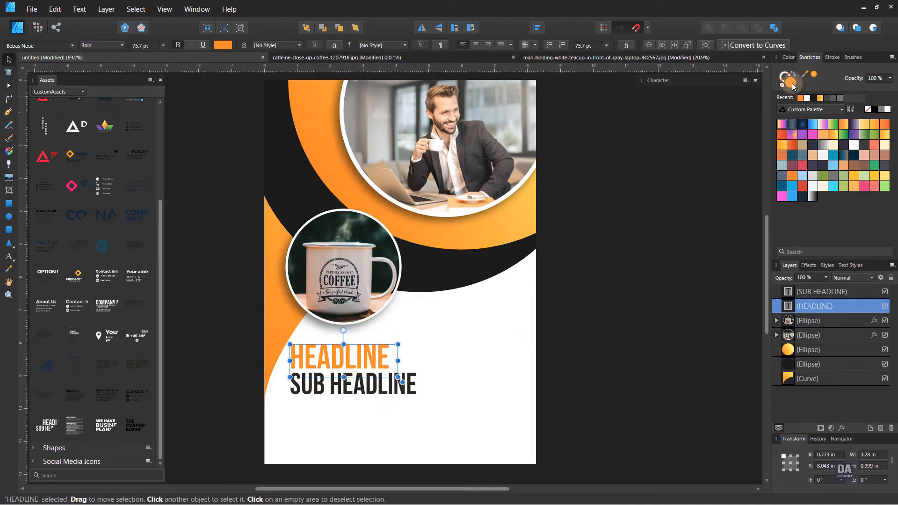
{"action": "left_click", "coordinate": [552, 352]}
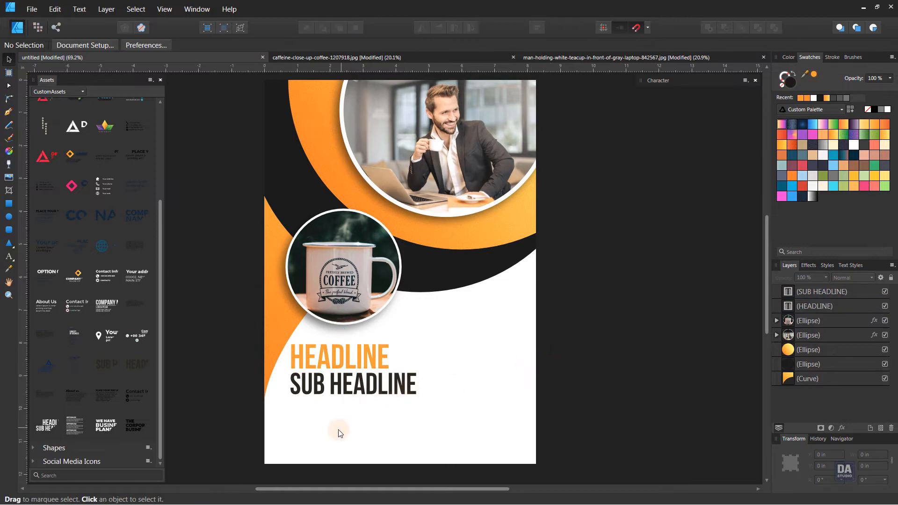
Step: Select HEADLINE and SUB HEADLINE together and scale them down slightly, keeping their top-left corner in place
{"action": "left_click_drag", "start_coordinate": [332, 438], "coordinate": [334, 413]}
{"action": "left_click", "coordinate": [331, 380], "text": "ctrl"}
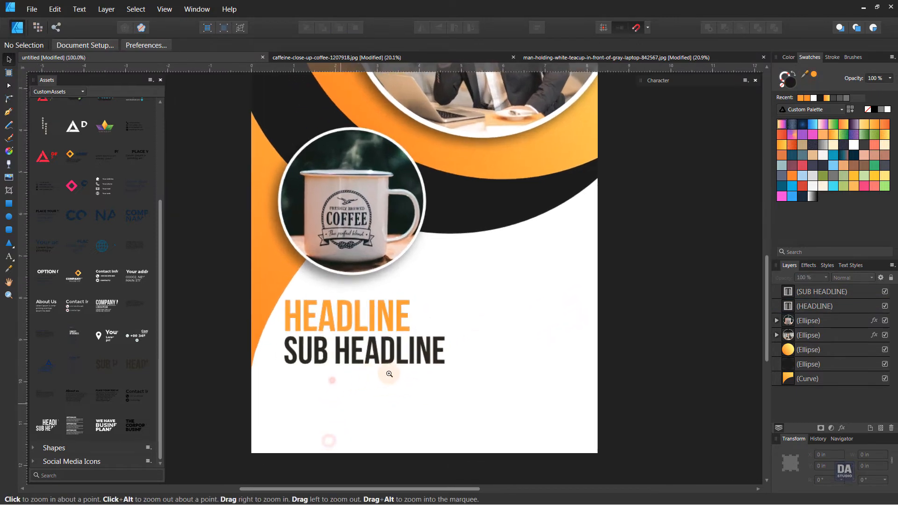
{"action": "left_click", "coordinate": [381, 355]}
{"action": "left_click", "coordinate": [385, 311], "text": "shift"}
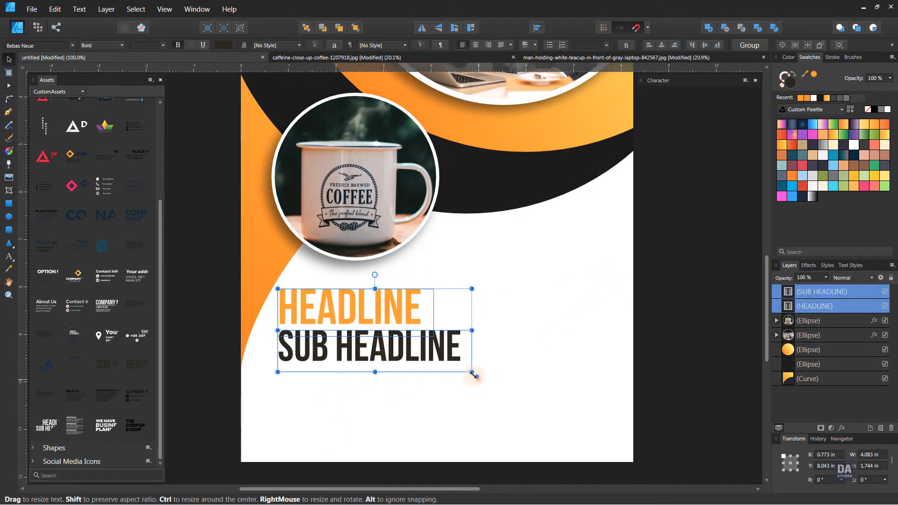
{"action": "left_click_drag", "start_coordinate": [475, 373], "coordinate": [452, 356]}
{"action": "left_click", "coordinate": [451, 391]}
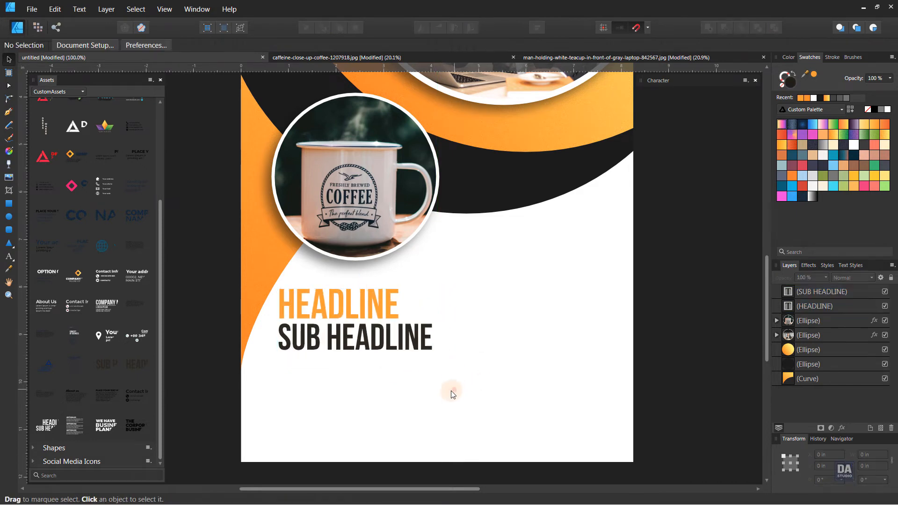
Step: Draw a near-black rectangle about 3.6 in wide and 0.085 in high as an underline beneath SUB HEADLINE
{"action": "left_click", "coordinate": [10, 205]}
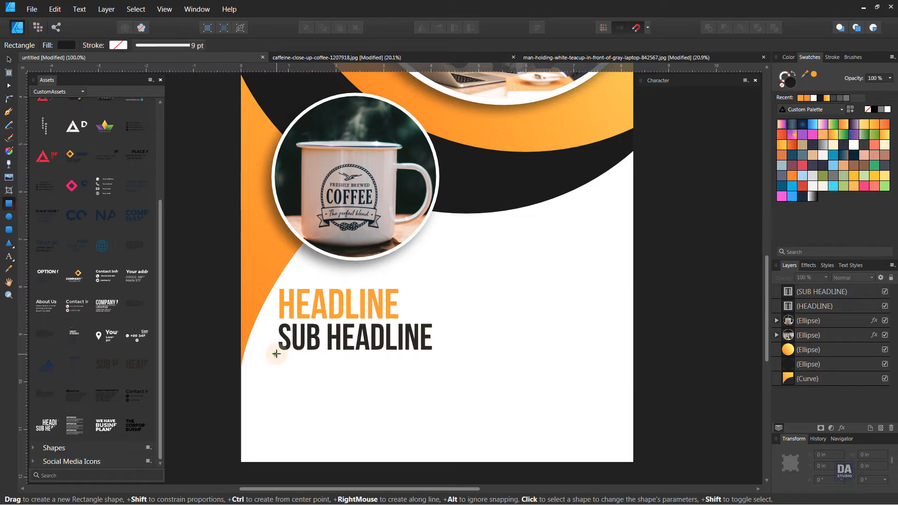
{"action": "left_click_drag", "start_coordinate": [280, 356], "coordinate": [450, 358]}
{"action": "left_click", "coordinate": [437, 400]}
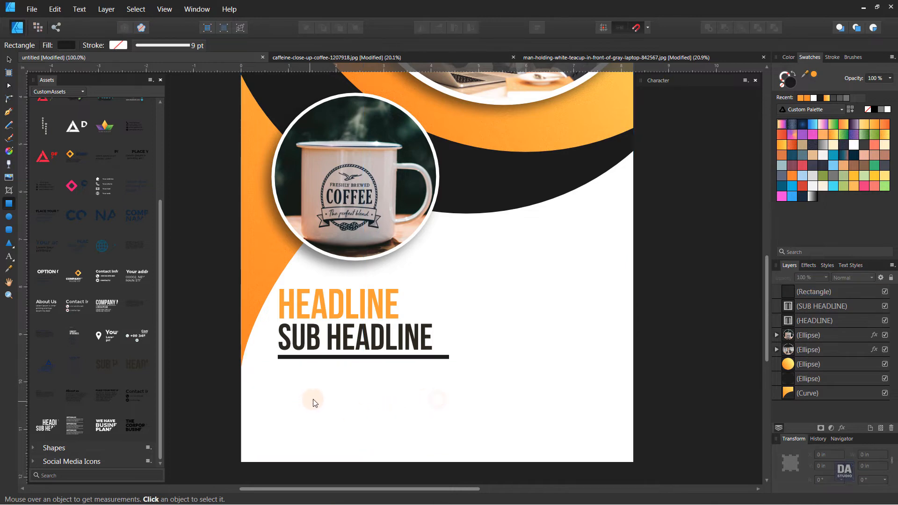
Step: Thin the underline rectangle beneath SUB HEADLINE to a height of about 0.05 in
{"action": "scroll", "coordinate": [314, 397], "scroll_direction": "up", "scroll_amount": 3}
{"action": "left_click", "coordinate": [405, 321]}
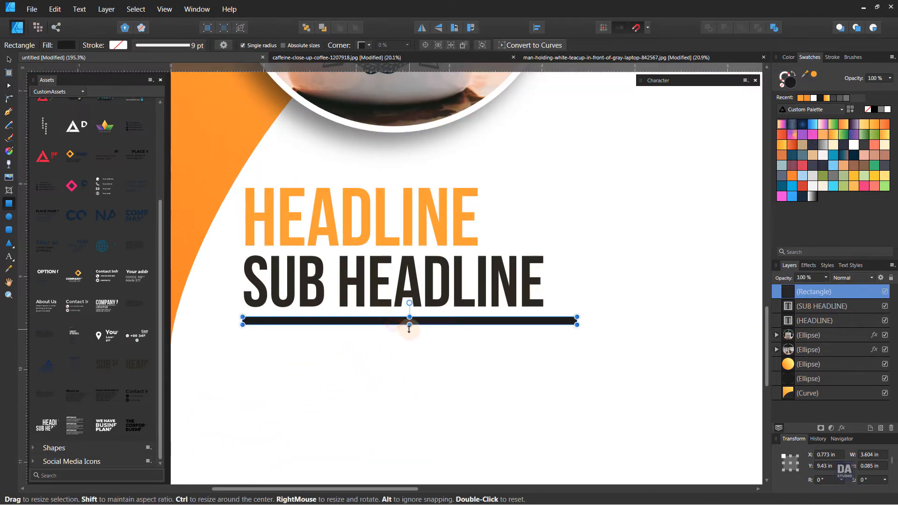
{"action": "scroll", "coordinate": [409, 321], "scroll_direction": "up", "scroll_amount": 3}
{"action": "left_click_drag", "start_coordinate": [407, 310], "coordinate": [405, 295]}
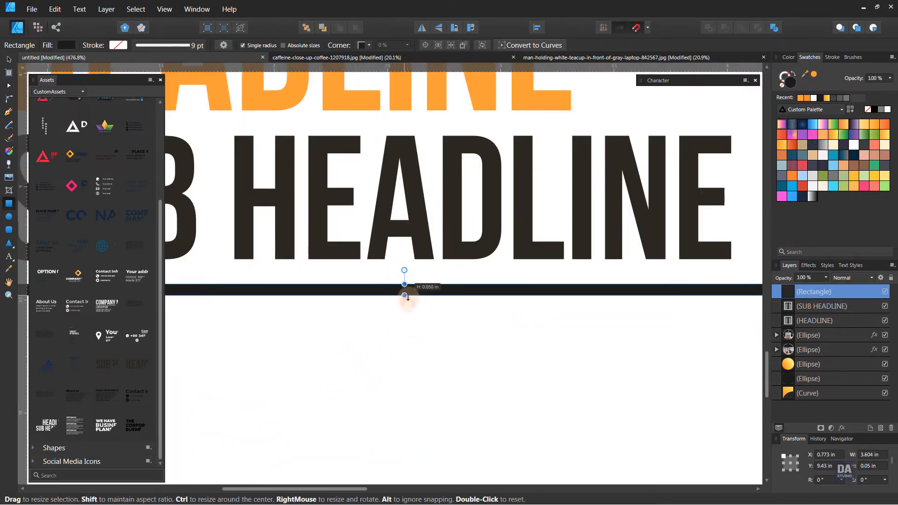
{"action": "left_click", "coordinate": [414, 323]}
{"action": "key", "text": "ctrl+1"}
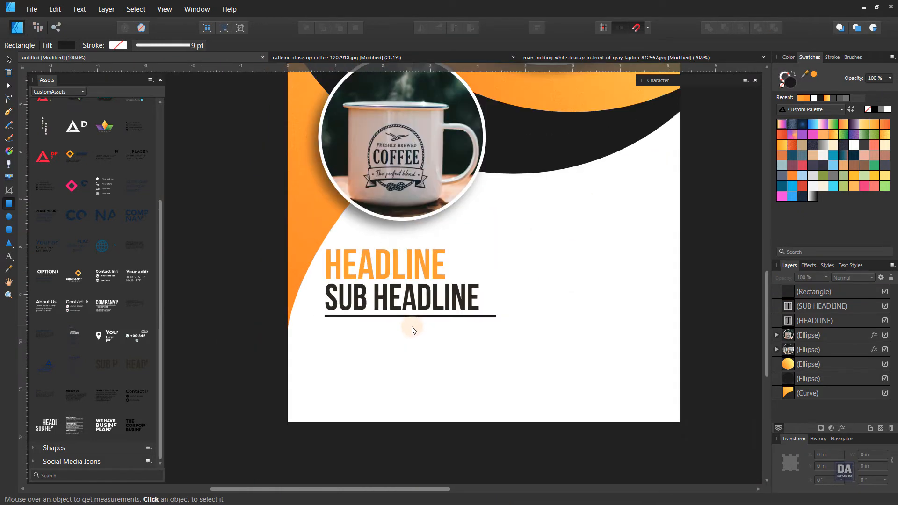
Step: Add the sample text block titled PLACE YOUR TEXT HERE below the underline, aligned with its left edge
{"action": "left_click_drag", "start_coordinate": [403, 369], "coordinate": [397, 379]}
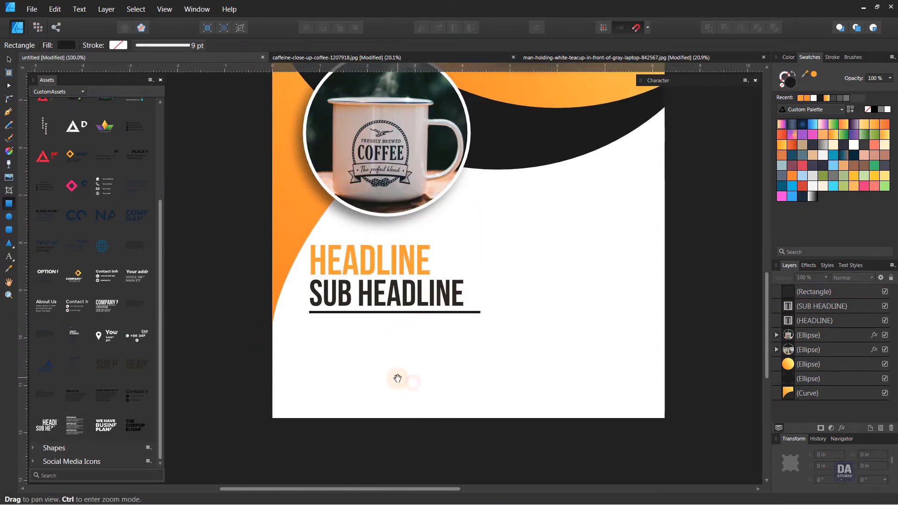
{"action": "left_click_drag", "start_coordinate": [43, 400], "coordinate": [380, 393]}
{"action": "key", "text": "ctrl+z"}
{"action": "left_click_drag", "start_coordinate": [121, 400], "coordinate": [401, 359]}
Step: Change the font of the PLACE YOUR TEXT HERE title inside the text group to Bebas Neue
{"action": "double_click", "coordinate": [370, 329]}
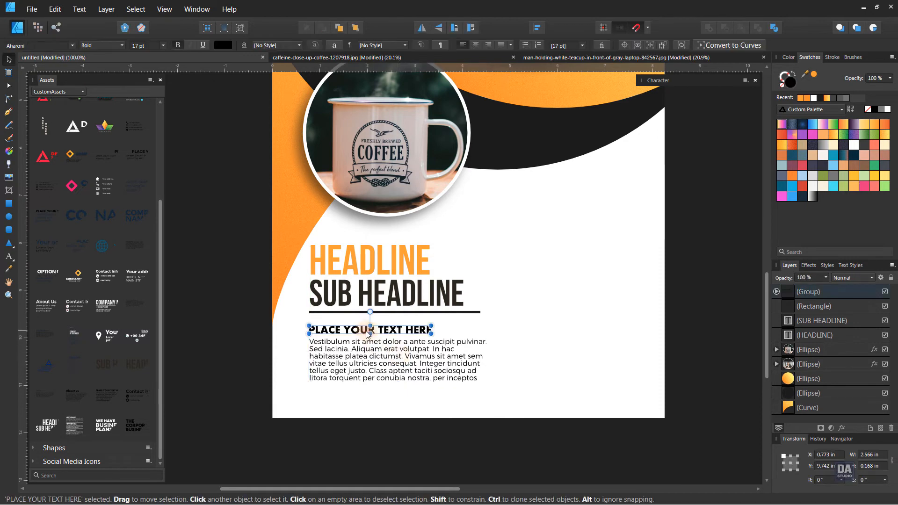
{"action": "left_click", "coordinate": [41, 47]}
{"action": "type", "text": "beb"}
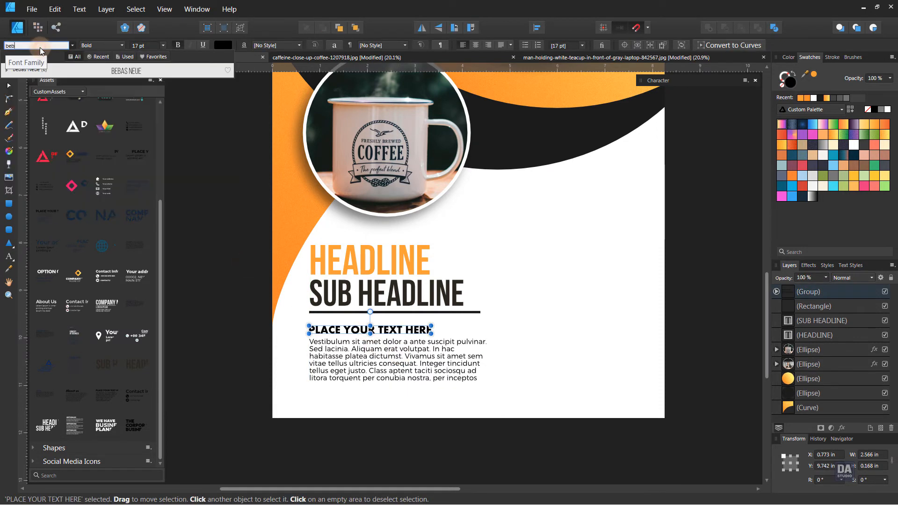
{"action": "left_click", "coordinate": [45, 70]}
{"action": "left_click", "coordinate": [294, 372]}
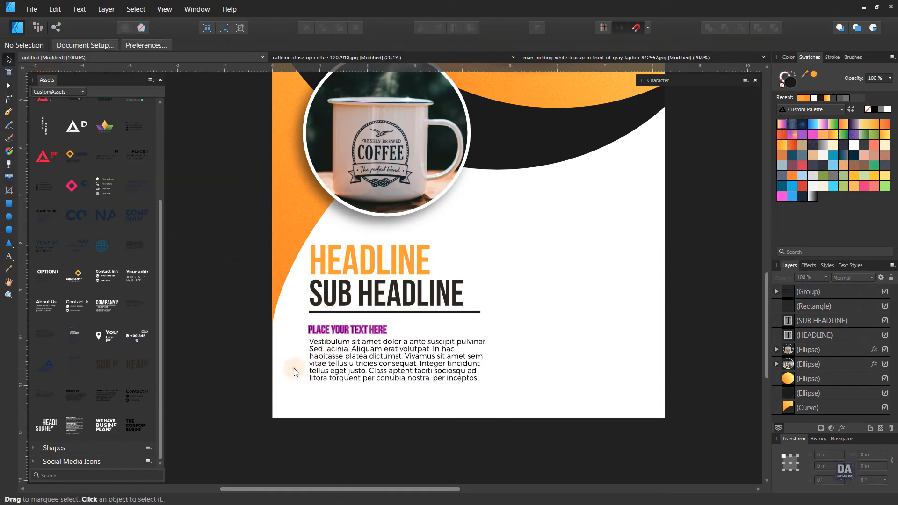
Step: Add the About us sample text block to the white area and shift its title to the block's right edge
{"action": "left_click_drag", "start_coordinate": [510, 358], "coordinate": [450, 392]}
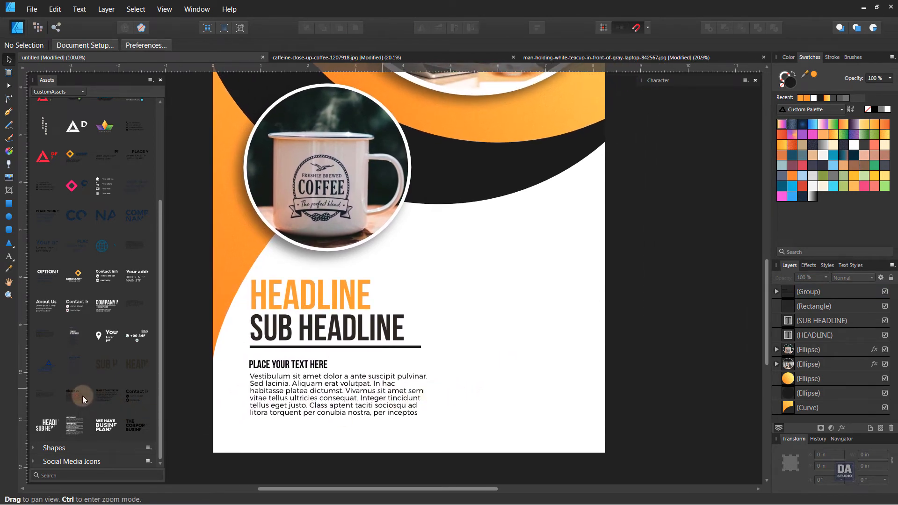
{"action": "left_click_drag", "start_coordinate": [83, 395], "coordinate": [499, 271]}
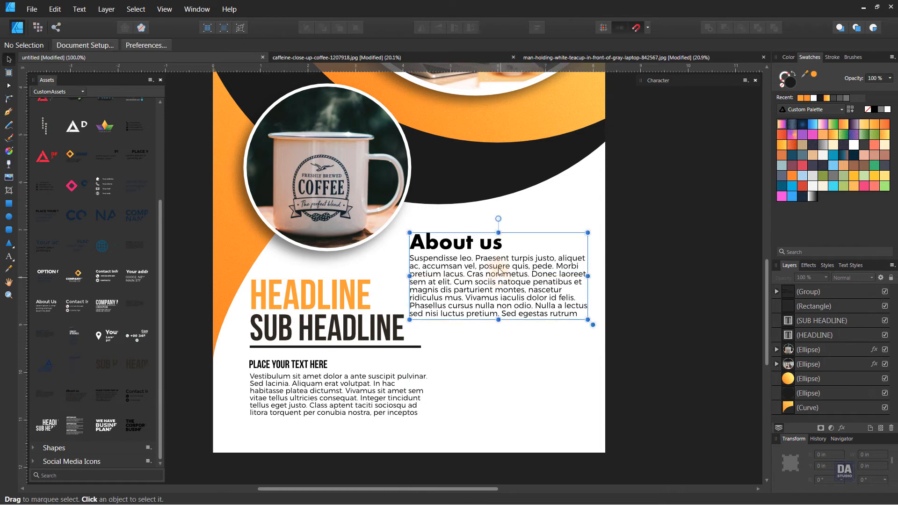
{"action": "double_click", "coordinate": [474, 246]}
{"action": "left_click_drag", "start_coordinate": [474, 247], "coordinate": [540, 250]}
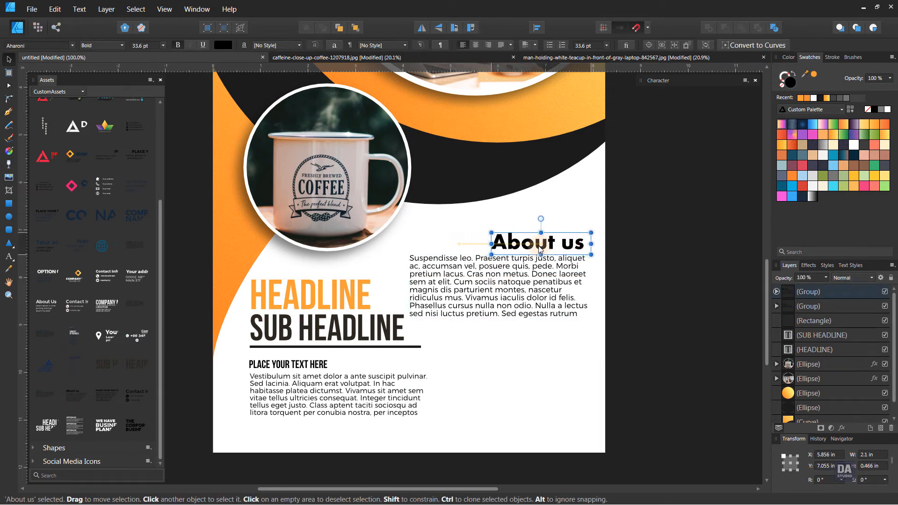
Step: Justify the About us paragraph and resize its text frame to about 3.19 in wide and 3.35 in high
{"action": "left_click", "coordinate": [530, 293], "text": "shift"}
{"action": "key", "text": "t"}
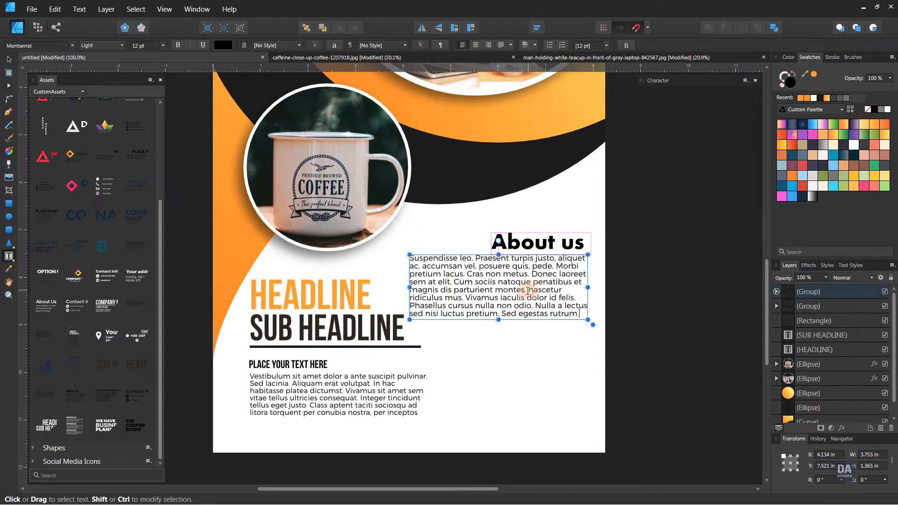
{"action": "left_click", "coordinate": [487, 46]}
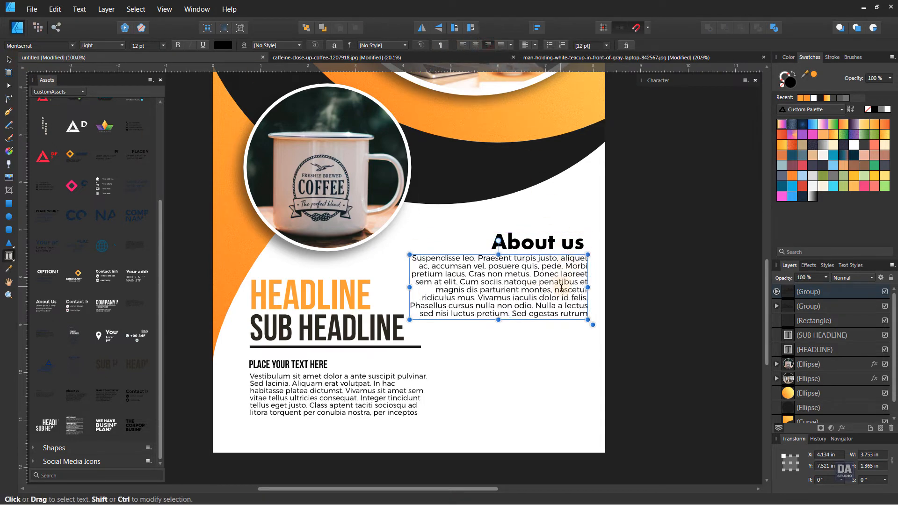
{"action": "left_click", "coordinate": [500, 45]}
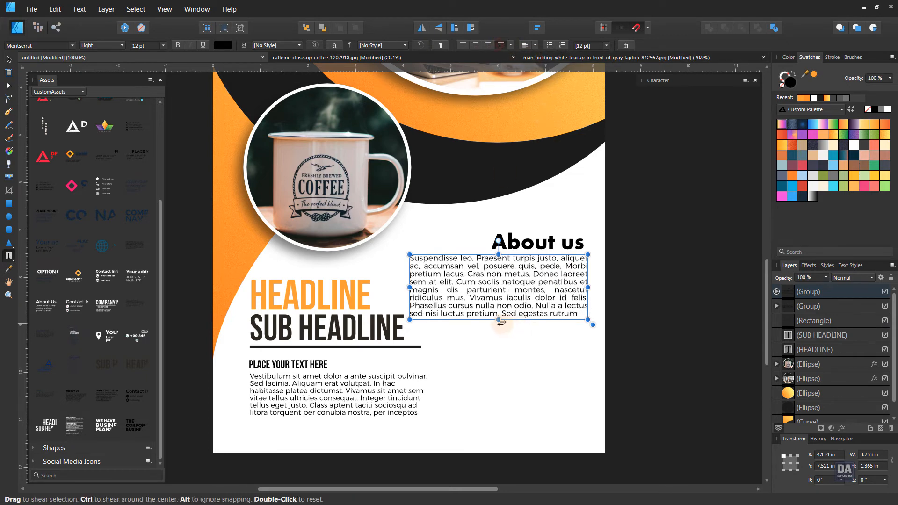
{"action": "left_click_drag", "start_coordinate": [499, 321], "coordinate": [508, 414]}
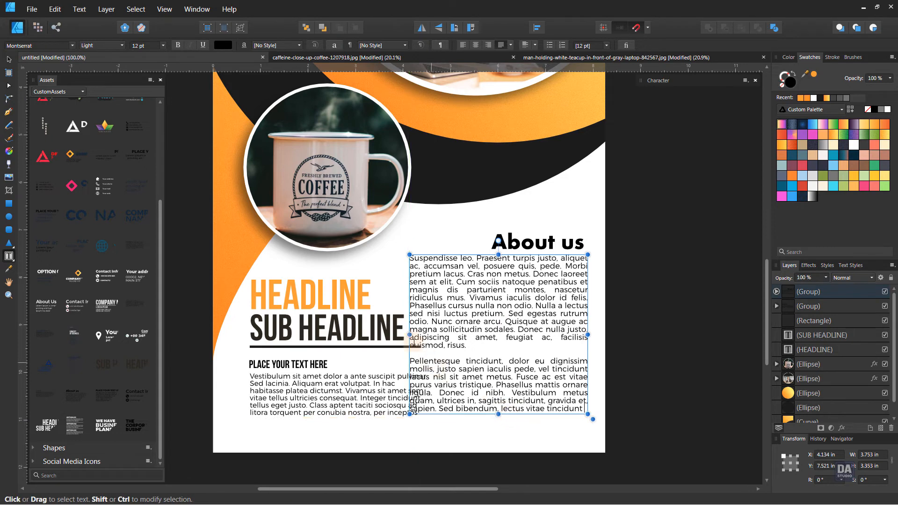
{"action": "left_click_drag", "start_coordinate": [410, 335], "coordinate": [434, 334]}
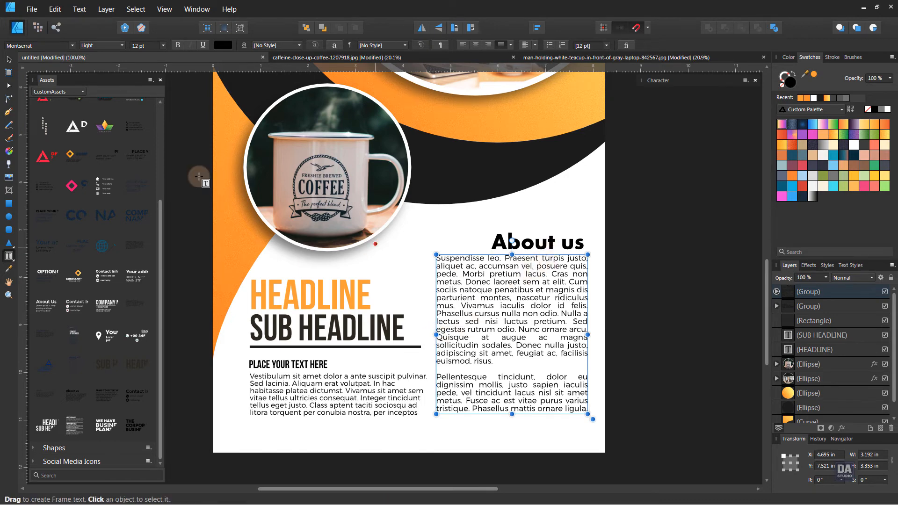
Step: Move the About us group up beneath the near-black curve and reduce its height to about 3.65 in
{"action": "left_click", "coordinate": [8, 60]}
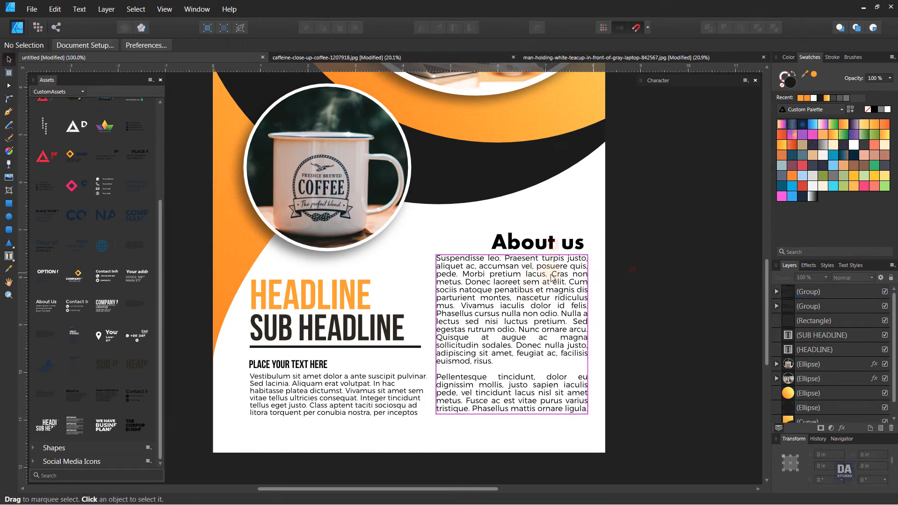
{"action": "left_click", "coordinate": [563, 328]}
{"action": "left_click_drag", "start_coordinate": [562, 328], "coordinate": [564, 299]}
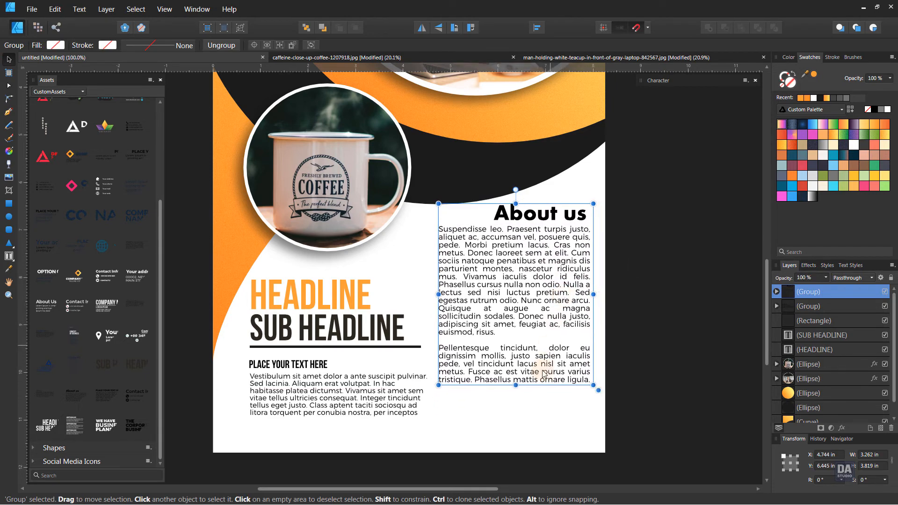
{"action": "mouse_move", "coordinate": [516, 382]}
{"action": "left_mouse_down"}
{"action": "mouse_move", "coordinate": [517, 369]}
{"action": "mouse_move", "coordinate": [517, 377]}
{"action": "left_mouse_up"}
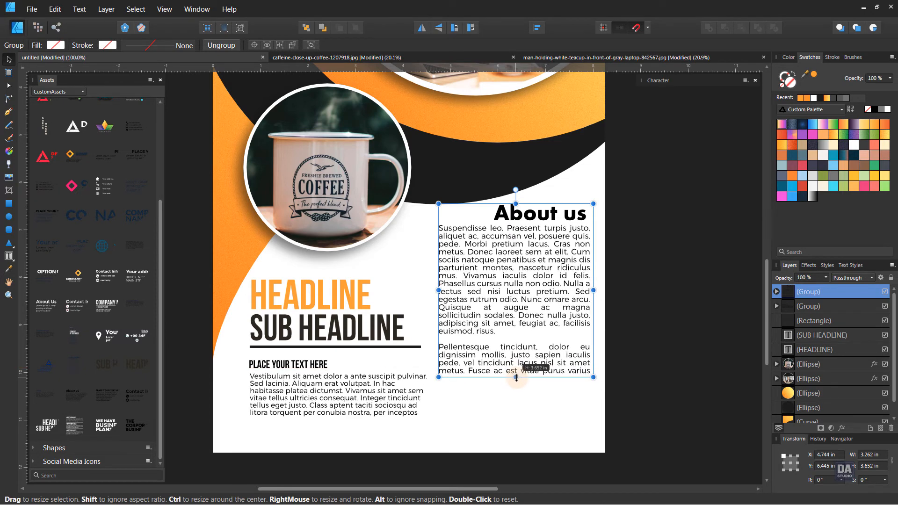
{"action": "left_click", "coordinate": [526, 403]}
Step: Recolour the About us title inside the text group to the flyer's orange
{"action": "left_click", "coordinate": [549, 215]}
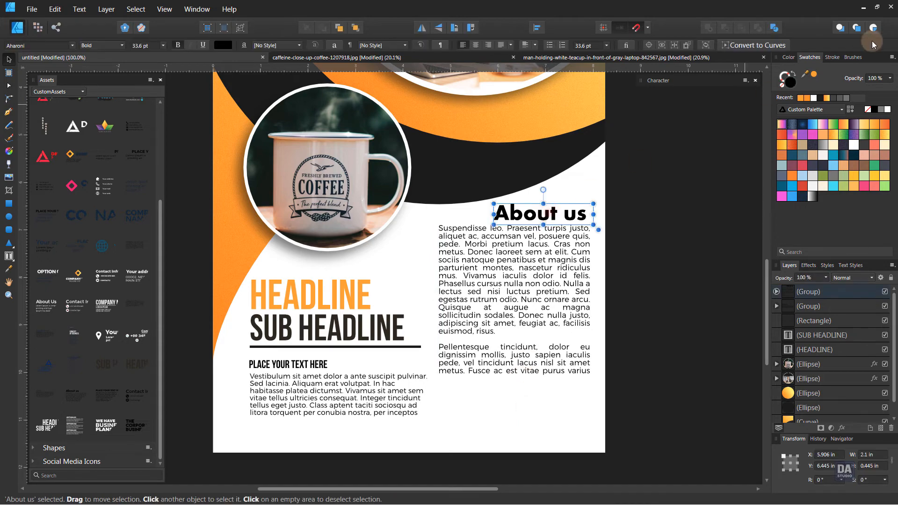
{"action": "left_click", "coordinate": [817, 75]}
{"action": "left_click", "coordinate": [673, 261]}
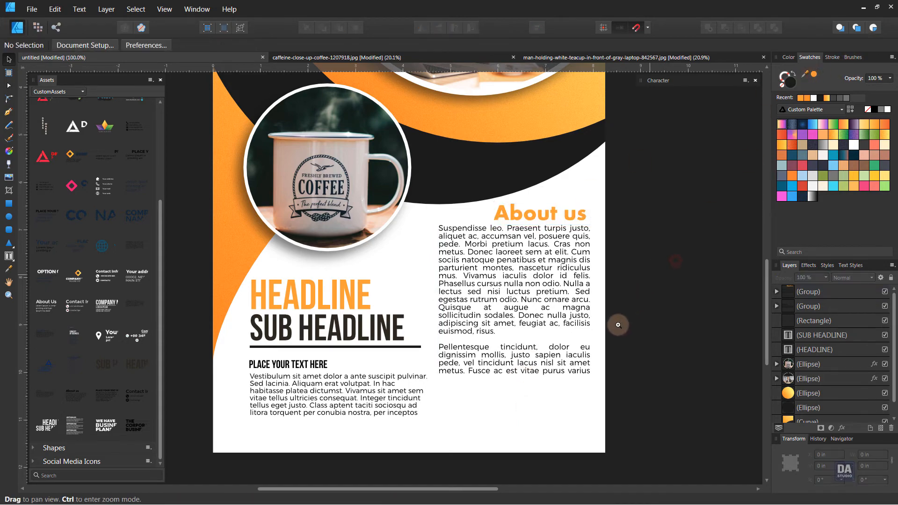
Step: Place the round black Instagram, Facebook and WhatsApp icons in a row below the About us paragraph
{"action": "key", "text": "z"}
{"action": "left_click_drag", "start_coordinate": [617, 325], "coordinate": [350, 255]}
{"action": "left_click_drag", "start_coordinate": [544, 249], "coordinate": [501, 290]}
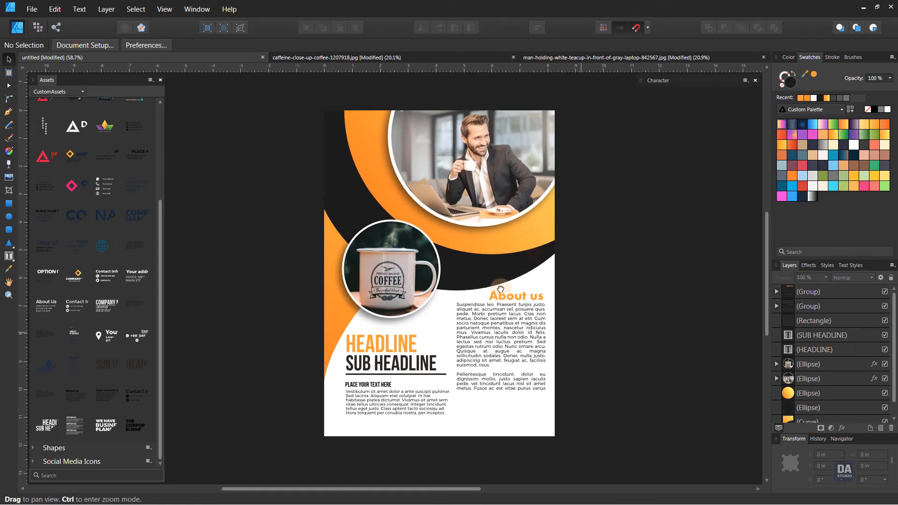
{"action": "left_click_drag", "start_coordinate": [501, 323], "coordinate": [500, 320]}
{"action": "scroll", "coordinate": [53, 126], "scroll_direction": "up", "scroll_amount": 5}
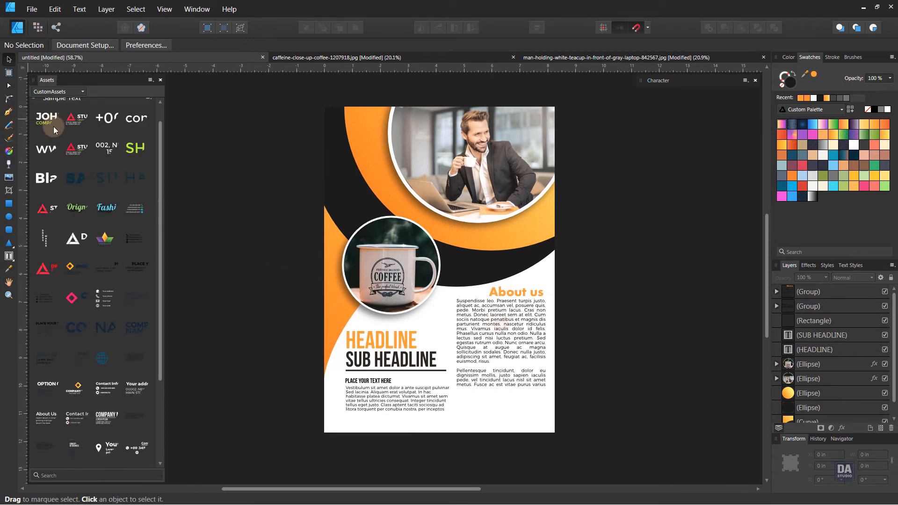
{"action": "left_click", "coordinate": [34, 119]}
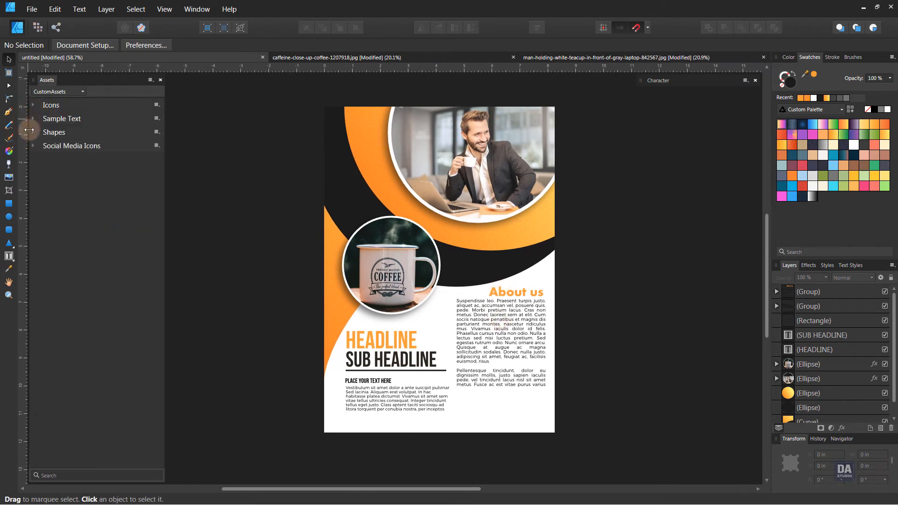
{"action": "left_click", "coordinate": [32, 149]}
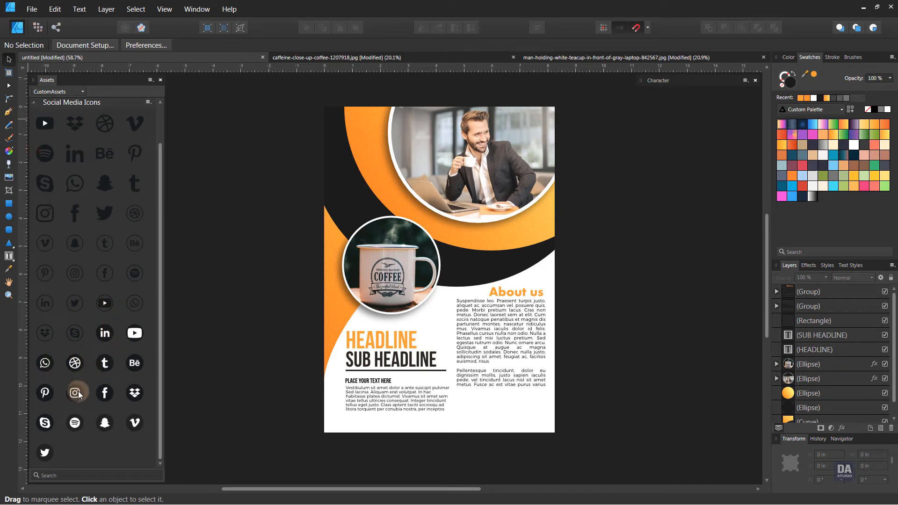
{"action": "left_click_drag", "start_coordinate": [75, 393], "coordinate": [464, 403]}
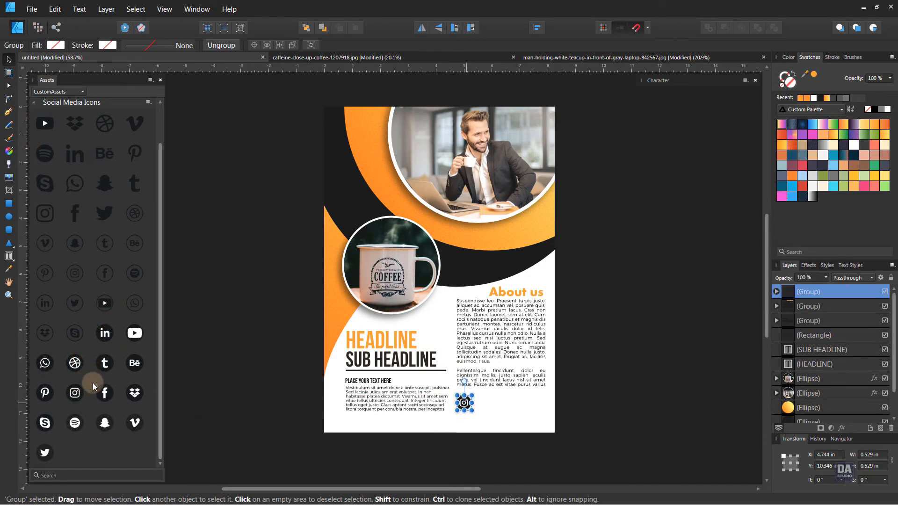
{"action": "left_click_drag", "start_coordinate": [105, 393], "coordinate": [481, 403]}
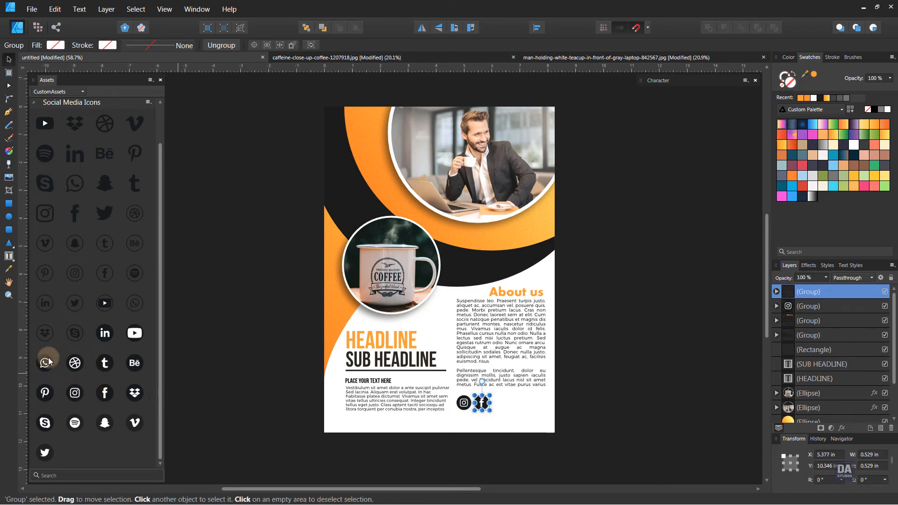
{"action": "left_click_drag", "start_coordinate": [45, 365], "coordinate": [502, 408]}
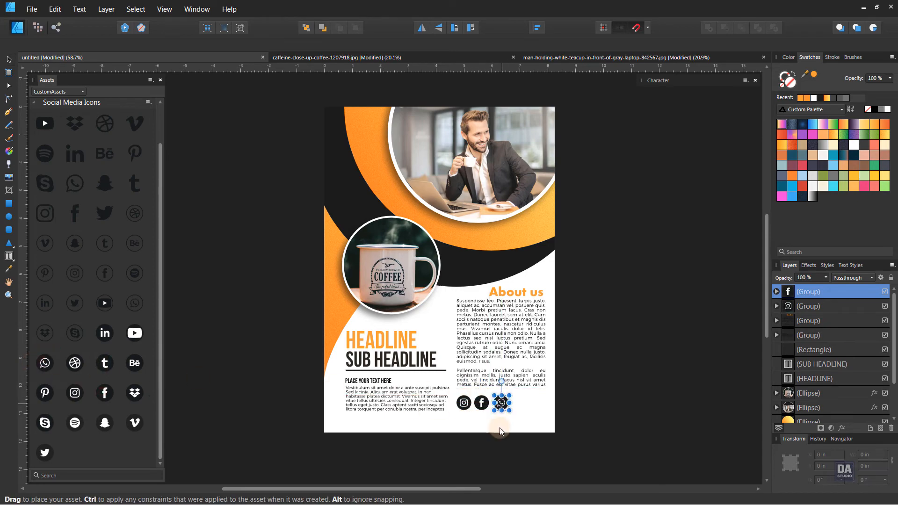
Step: Space the three social media icons evenly in the horizontal direction
{"action": "scroll", "coordinate": [501, 421], "scroll_direction": "up", "scroll_amount": 5}
{"action": "left_click_drag", "start_coordinate": [575, 344], "coordinate": [329, 430]}
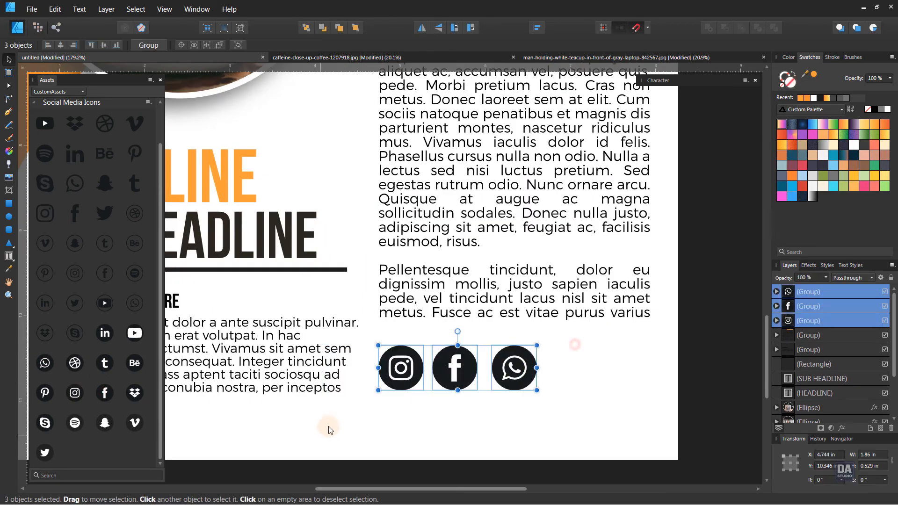
{"action": "left_click", "coordinate": [537, 28]}
{"action": "left_click", "coordinate": [578, 59]}
{"action": "left_click", "coordinate": [556, 145]}
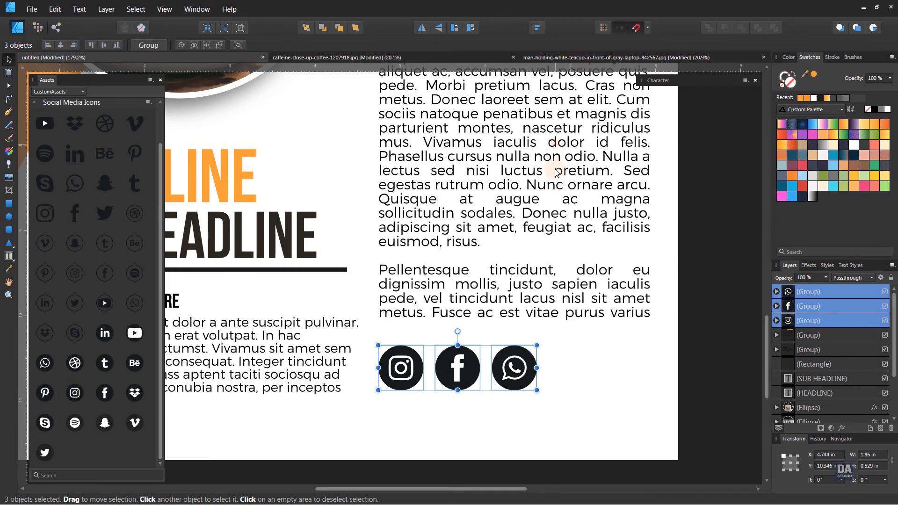
Step: Shrink the row of social icons to about 1.53 in wide and place it in the page's lower right corner
{"action": "left_click_drag", "start_coordinate": [515, 366], "coordinate": [617, 430]}
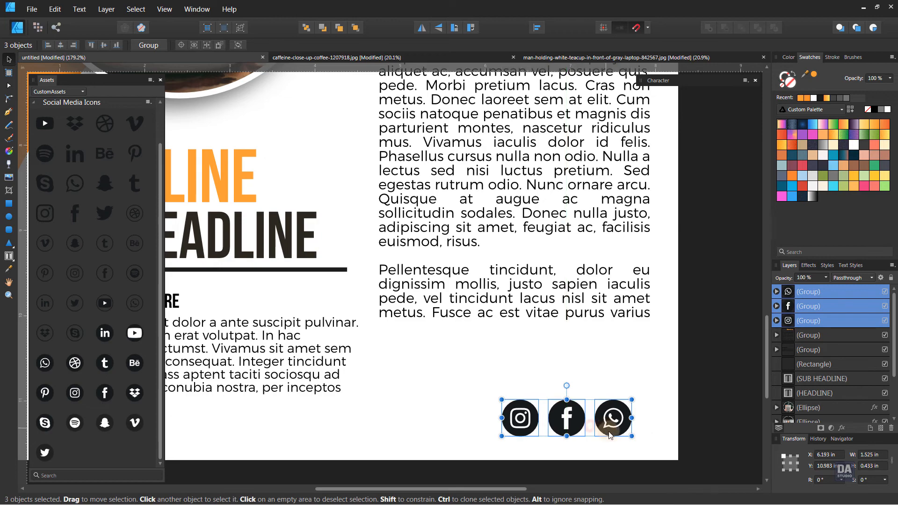
{"action": "left_click_drag", "start_coordinate": [606, 452], "coordinate": [539, 405]}
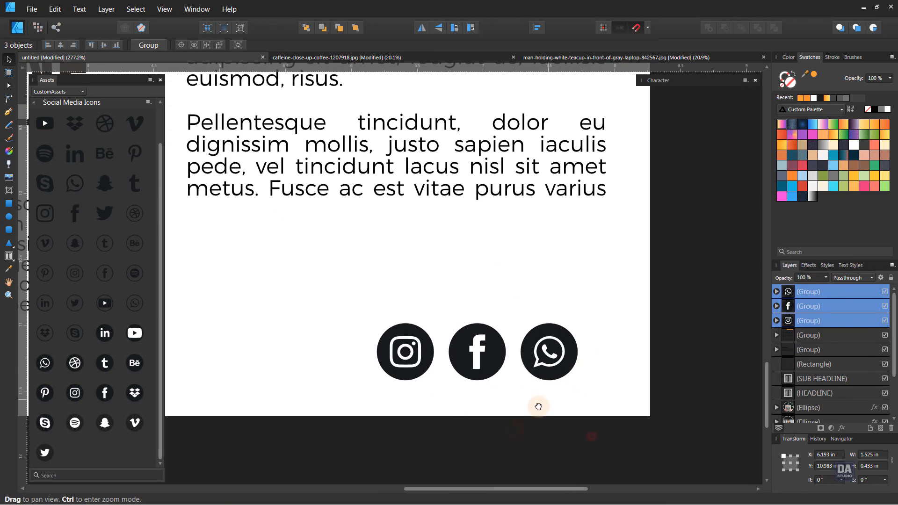
{"action": "left_click_drag", "start_coordinate": [474, 401], "coordinate": [502, 401]}
{"action": "left_click", "coordinate": [302, 310]}
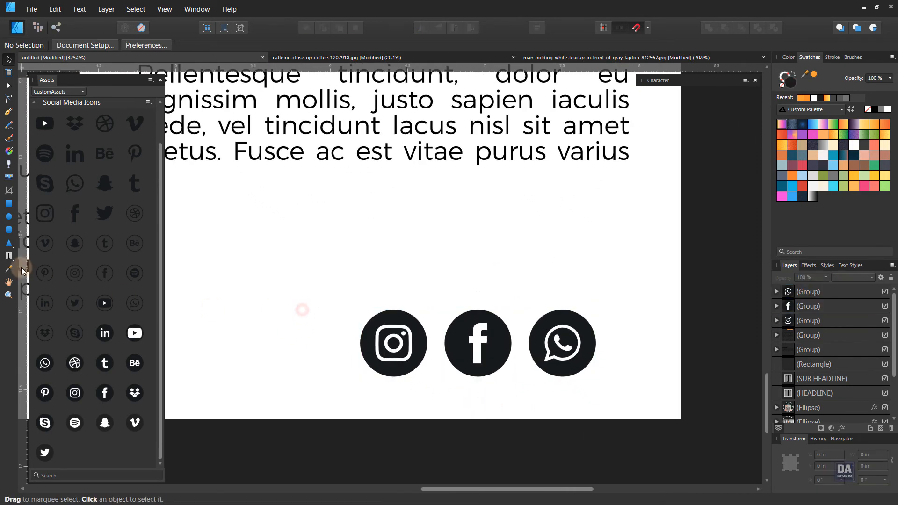
{"action": "left_click_drag", "start_coordinate": [9, 257], "coordinate": [34, 256]}
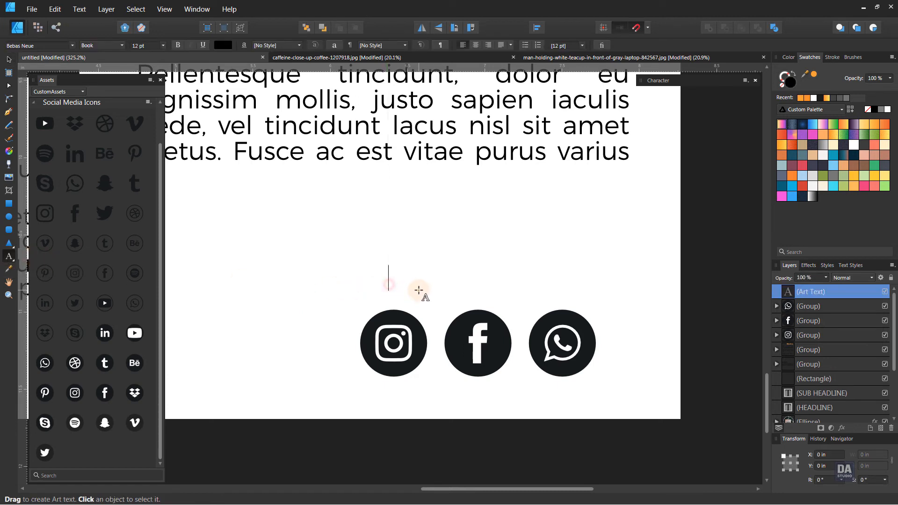
{"action": "type", "text": "@FO"}
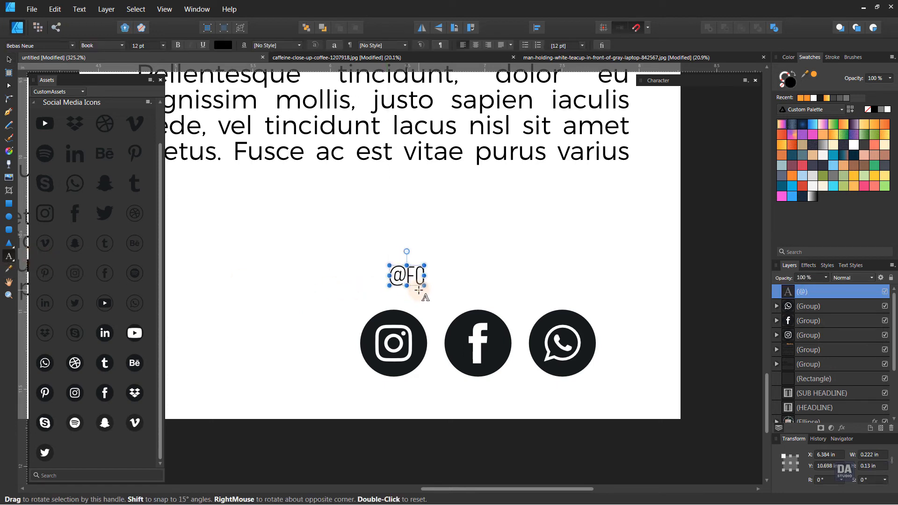
{"action": "type", "text": "LLOW US"}
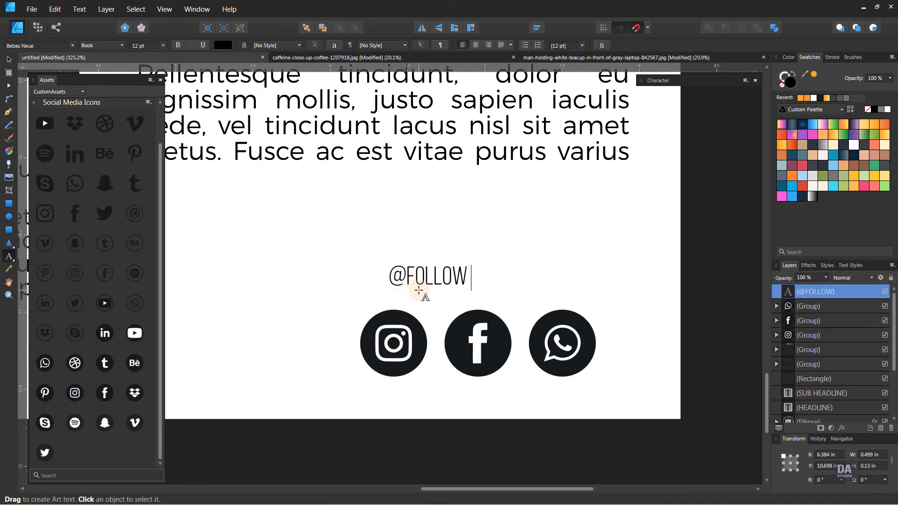
{"action": "left_click", "coordinate": [9, 60]}
{"action": "left_click", "coordinate": [112, 46]}
{"action": "left_click", "coordinate": [105, 106]}
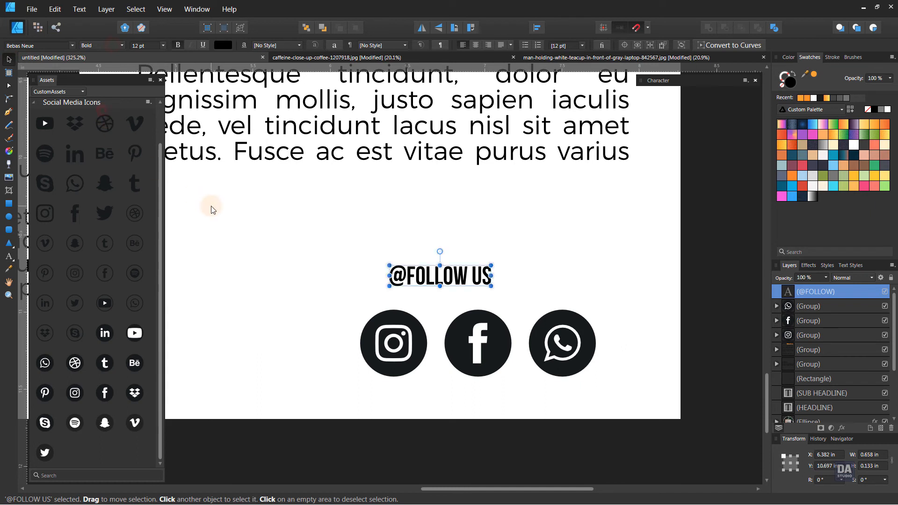
{"action": "key", "text": "alt+Right"}
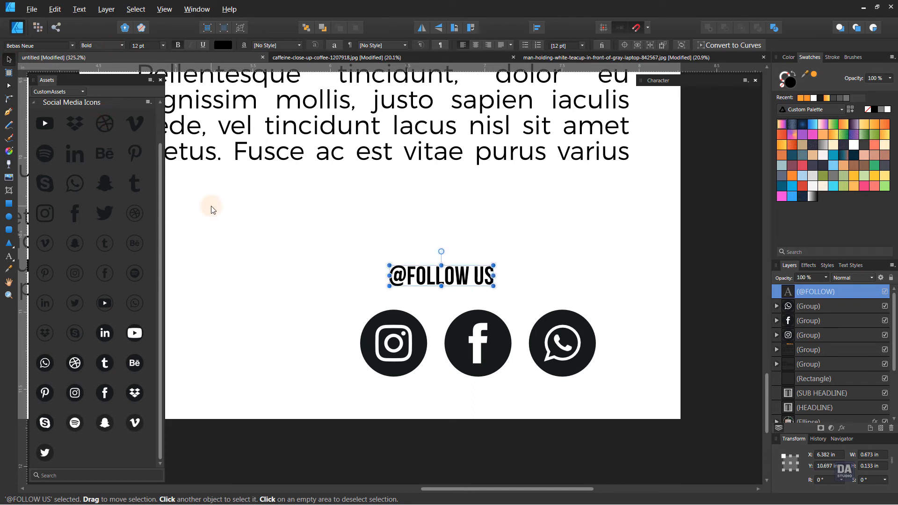
{"action": "key", "text": "alt+Right"}
{"action": "key", "text": "alt+Right"}
{"action": "key", "text": "alt+Right"}
{"action": "mouse_move", "coordinate": [432, 277]}
{"action": "left_mouse_down"}
{"action": "mouse_move", "coordinate": [517, 287]}
{"action": "mouse_move", "coordinate": [426, 264]}
{"action": "left_mouse_up"}
{"action": "left_click", "coordinate": [645, 327]}
Step: Place the white DESIGN ART STUDIO logo from the sample text assets in the flyer's upper left corner, about 1.56 in wide
{"action": "key", "text": "z"}
{"action": "left_click_drag", "start_coordinate": [601, 306], "coordinate": [533, 354]}
{"action": "left_click_drag", "start_coordinate": [515, 277], "coordinate": [471, 242]}
{"action": "left_click_drag", "start_coordinate": [531, 232], "coordinate": [485, 272]}
{"action": "scroll", "coordinate": [38, 172], "scroll_direction": "up", "scroll_amount": 3}
{"action": "left_click", "coordinate": [37, 148]}
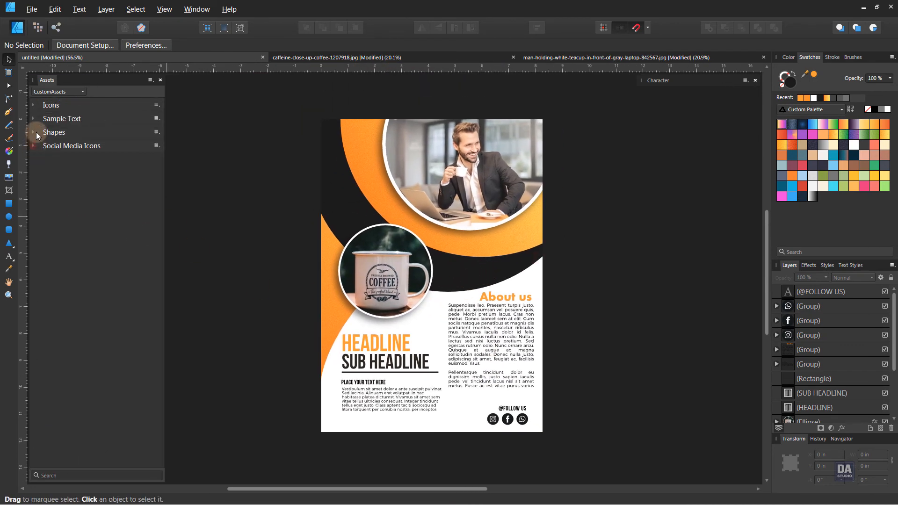
{"action": "left_click", "coordinate": [35, 122]}
{"action": "left_click_drag", "start_coordinate": [79, 253], "coordinate": [390, 150]}
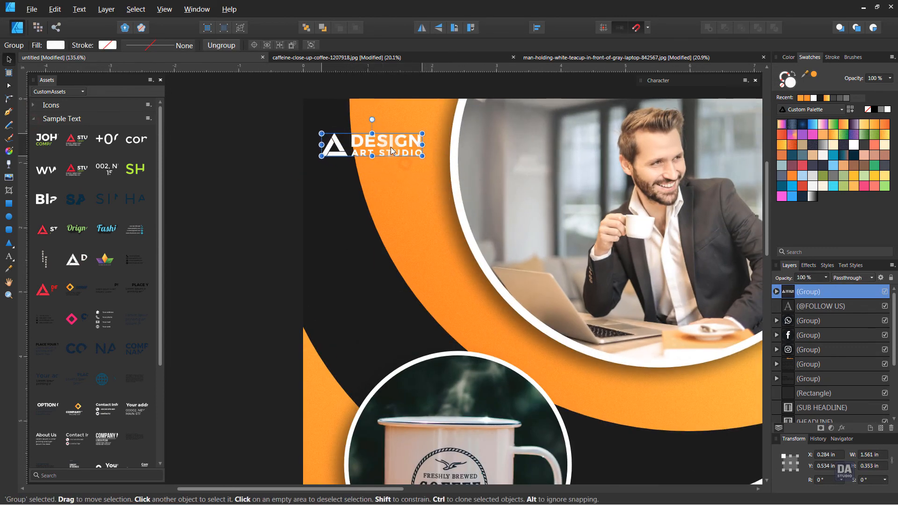
Step: Apply an outer shadow to the logo with 50 % opacity, 5.1 px radius and 3.8 px offset
{"action": "left_click", "coordinate": [841, 430]}
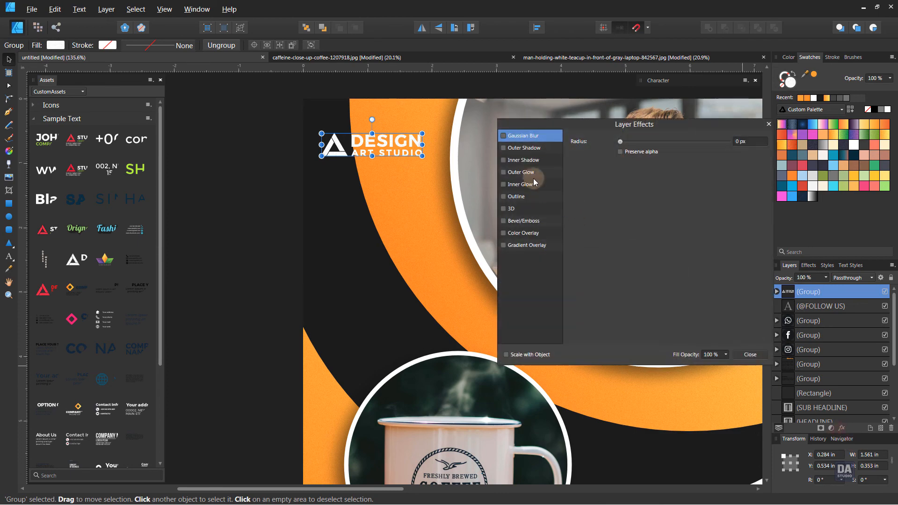
{"action": "left_click", "coordinate": [528, 151]}
{"action": "left_click_drag", "start_coordinate": [621, 164], "coordinate": [651, 177]}
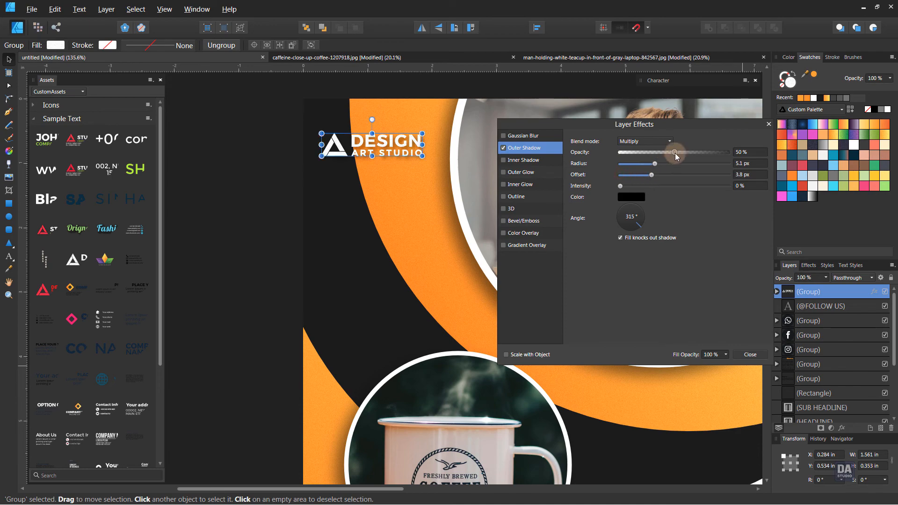
{"action": "left_click", "coordinate": [747, 355]}
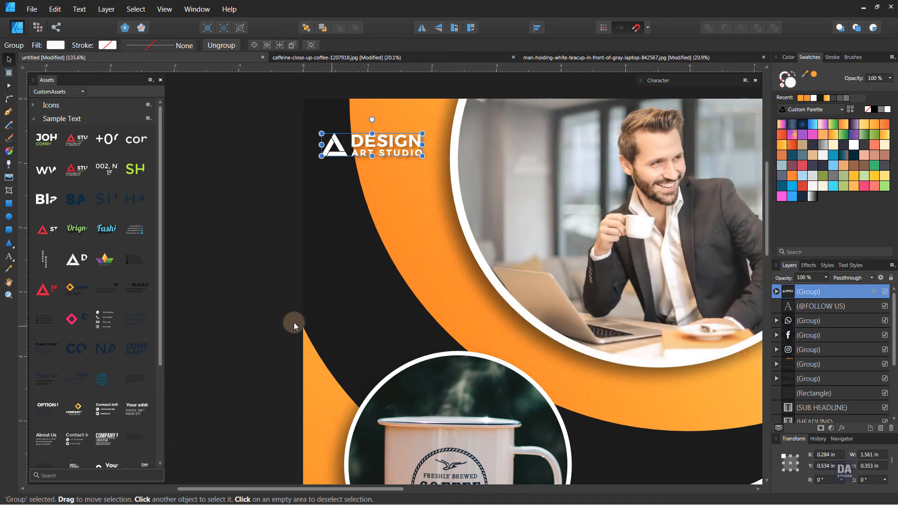
{"action": "left_click", "coordinate": [294, 322]}
Step: Add the COFFEE SHOP and BROCHURE title text on the orange band beneath the large photo circle
{"action": "left_click_drag", "start_coordinate": [523, 294], "coordinate": [299, 242]}
{"action": "left_click_drag", "start_coordinate": [514, 332], "coordinate": [463, 254]}
{"action": "left_click_drag", "start_coordinate": [517, 282], "coordinate": [489, 271]}
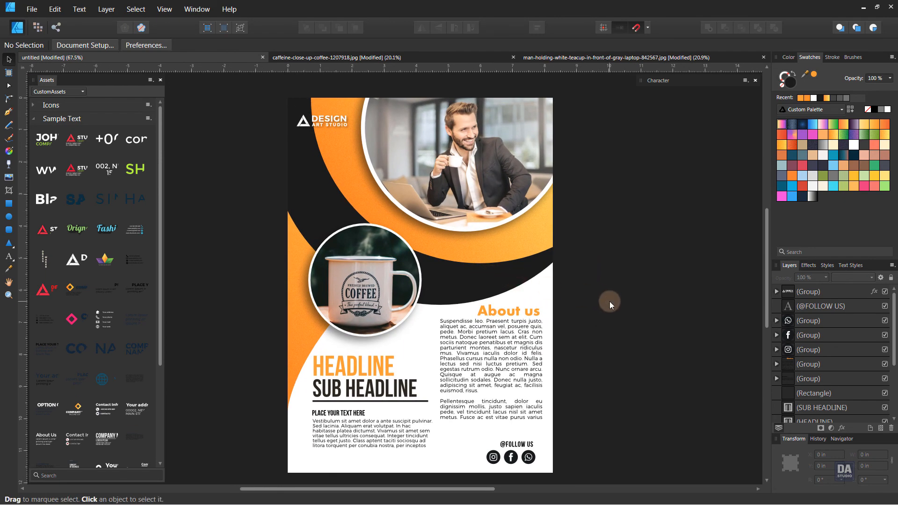
{"action": "key", "text": "ctrl+s"}
{"action": "key", "text": "ctrl+v"}
{"action": "left_click", "coordinate": [601, 366]}
{"action": "mouse_move", "coordinate": [595, 364]}
{"action": "left_mouse_down"}
{"action": "mouse_move", "coordinate": [584, 361]}
{"action": "mouse_move", "coordinate": [591, 362]}
{"action": "left_mouse_up"}
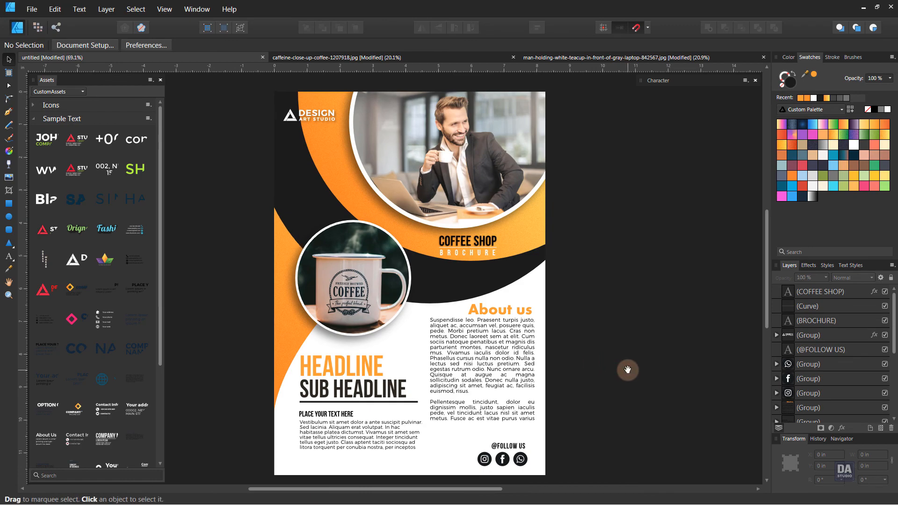